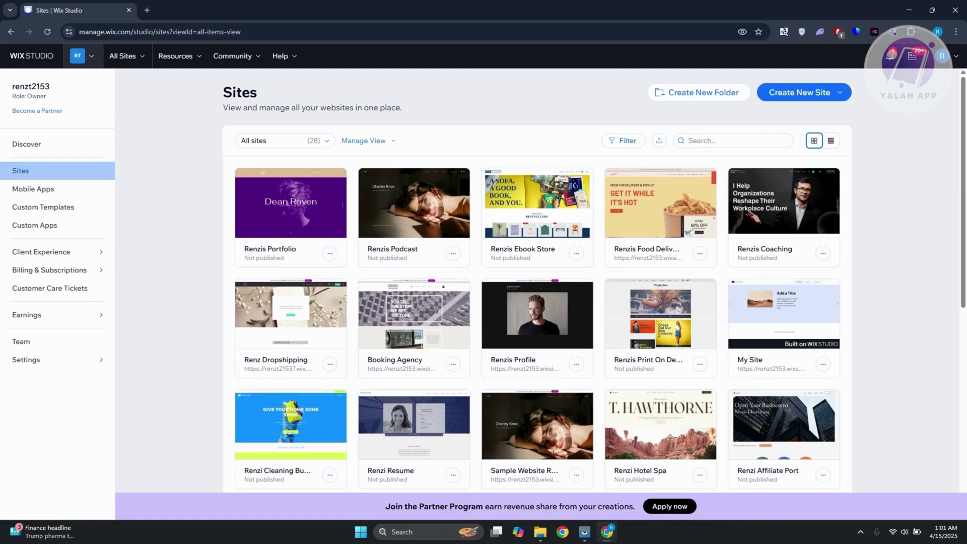
Step: Select the Renzis Podcast site card in Wix Studio, then launch it with Design Site
mouse_move(545, 342)
mouse_move(416, 218)
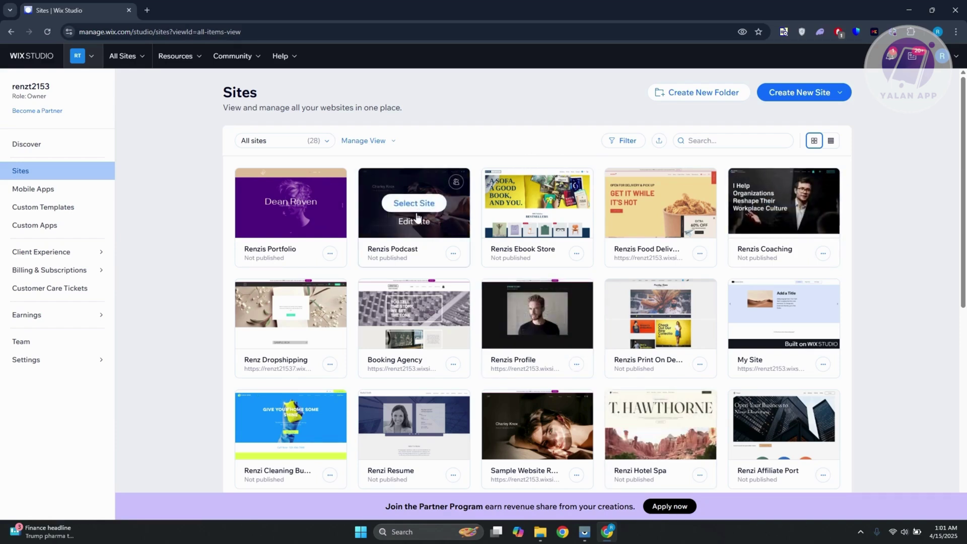
click(425, 206)
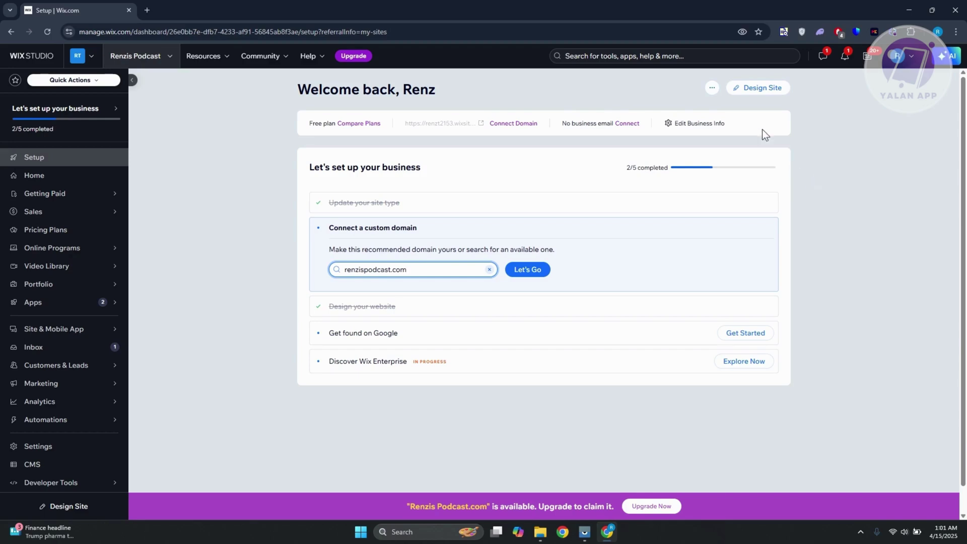
click(760, 92)
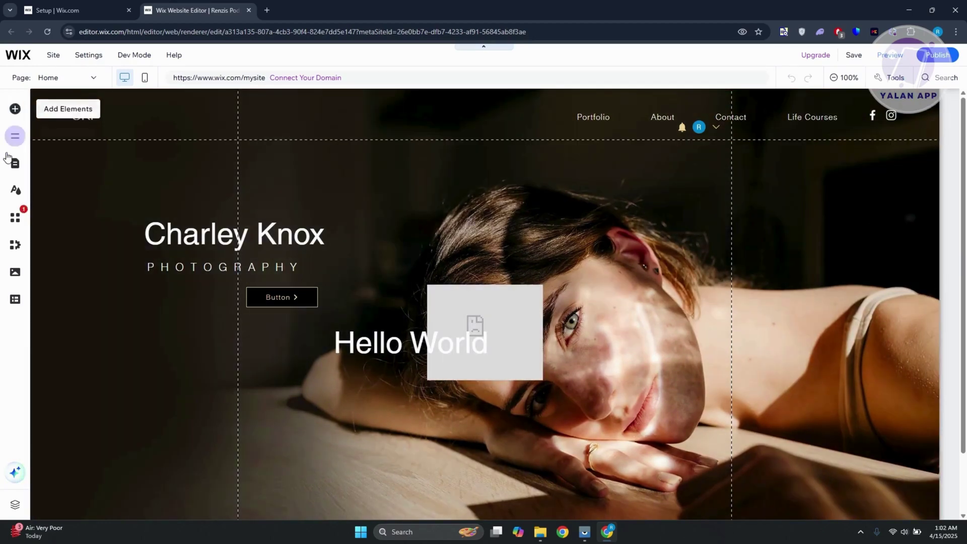
Step: Search the App Market for 'customer' and scroll through the results
click(15, 217)
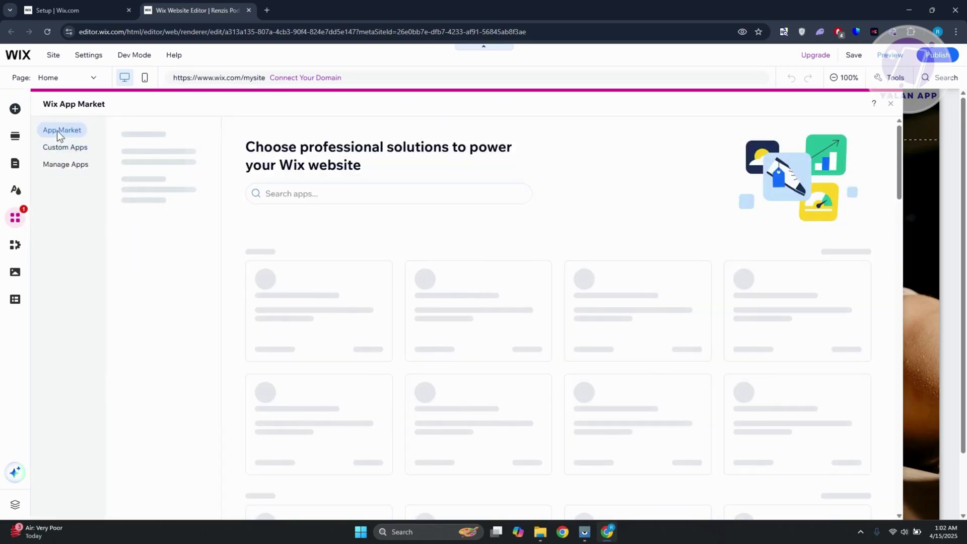
click(293, 193)
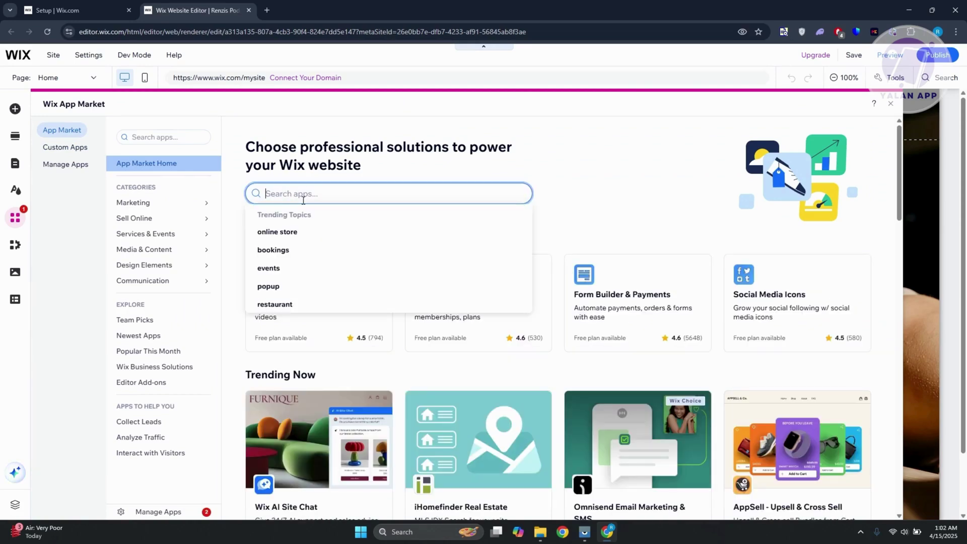
text(customer)
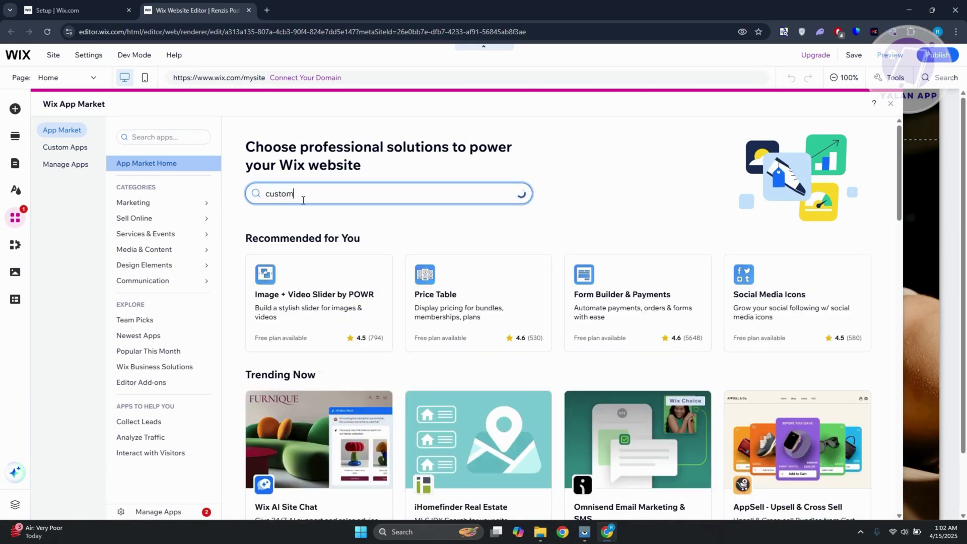
key(Return)
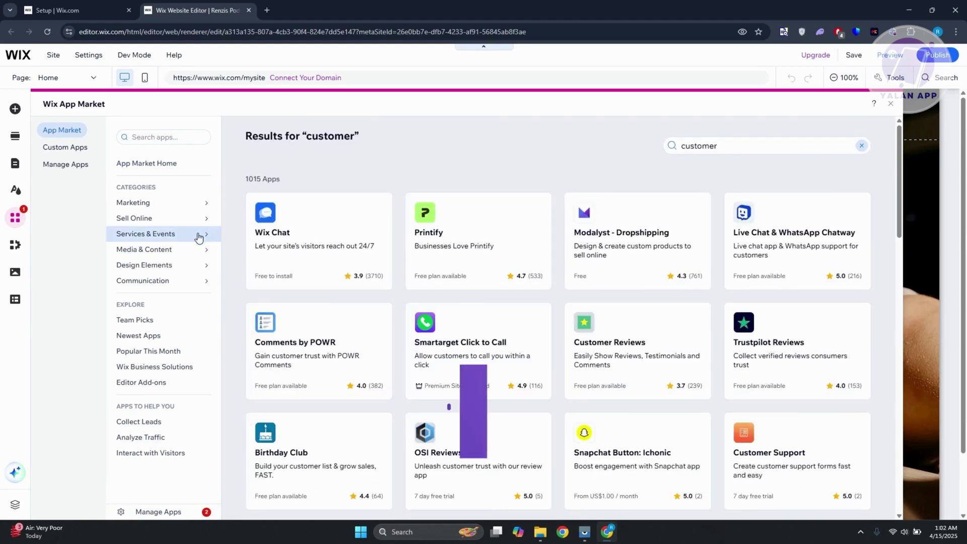
mouse_move(204, 235)
scroll(689, 249, down, 4)
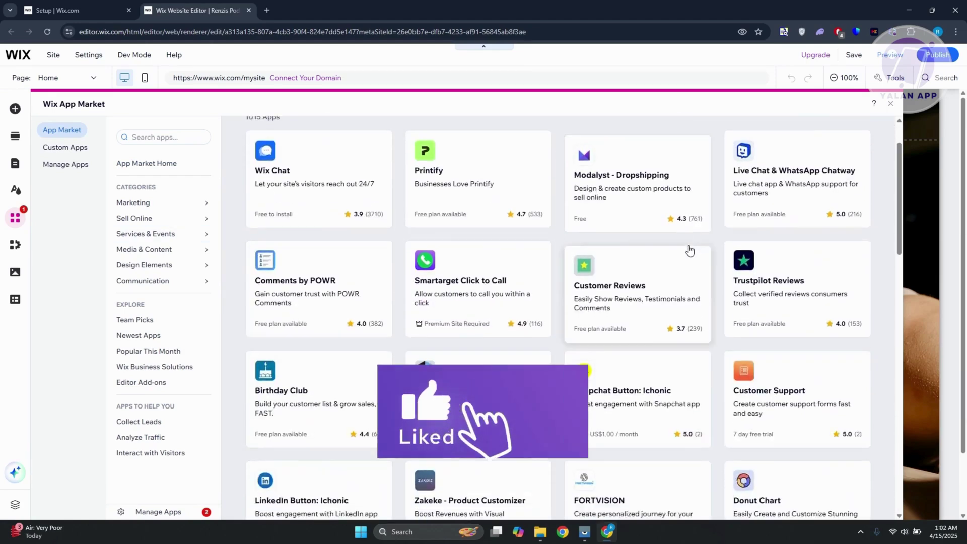
scroll(453, 320, down, 2)
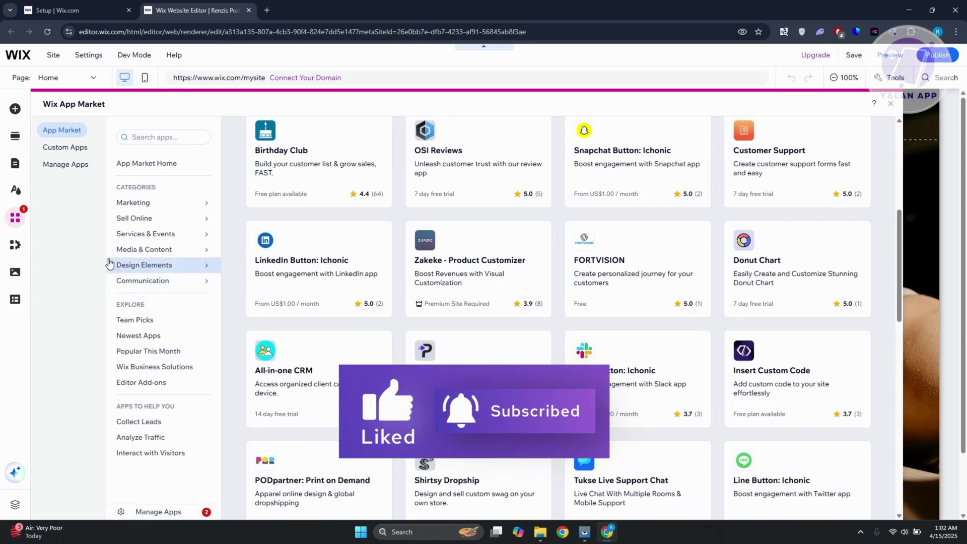
scroll(423, 290, down, 4)
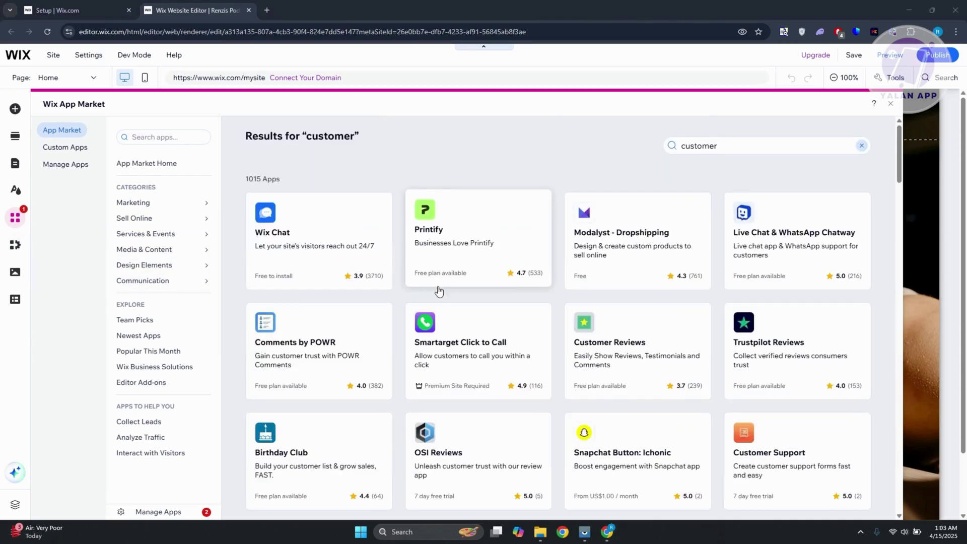
Step: Search the App Market for 'members' and add Wix Members Area again
click(187, 137)
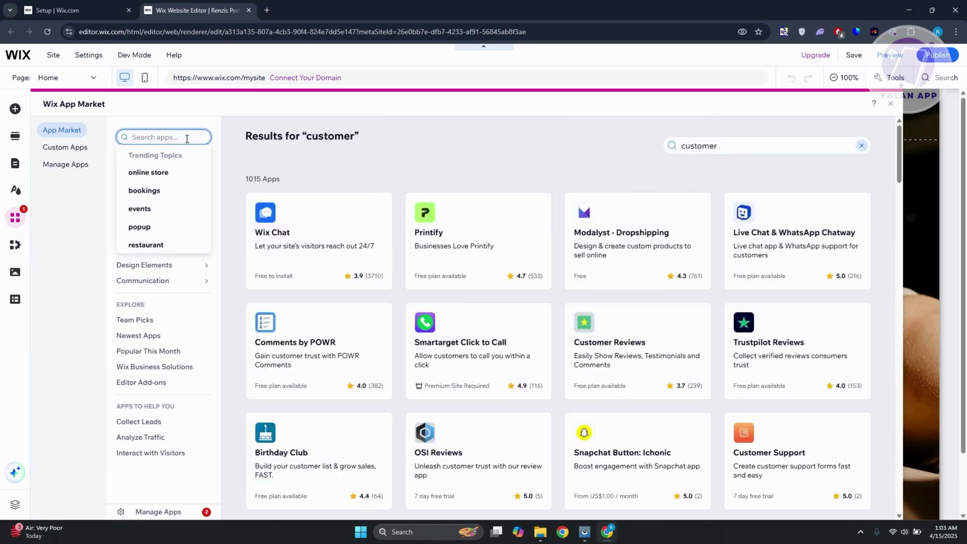
text(mem)
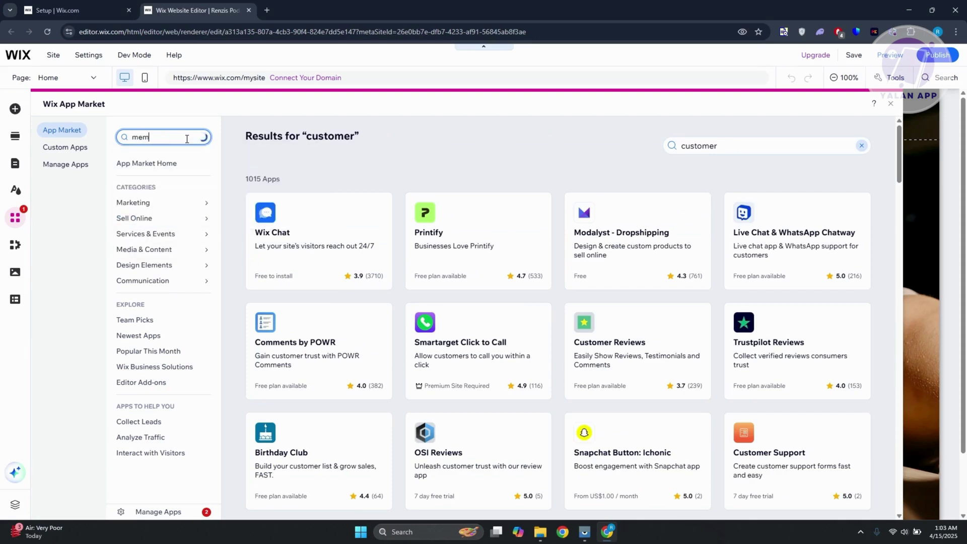
text(bers)
key(Return)
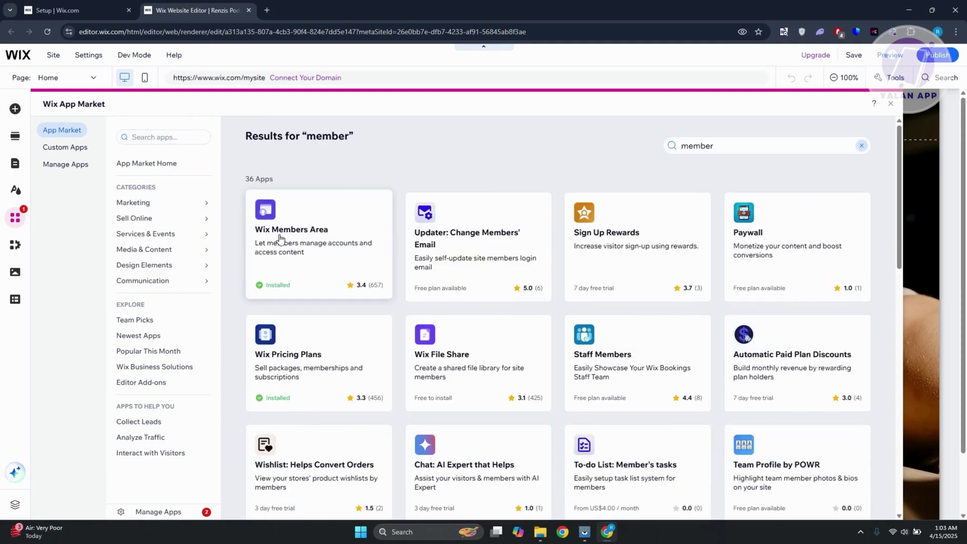
click(324, 223)
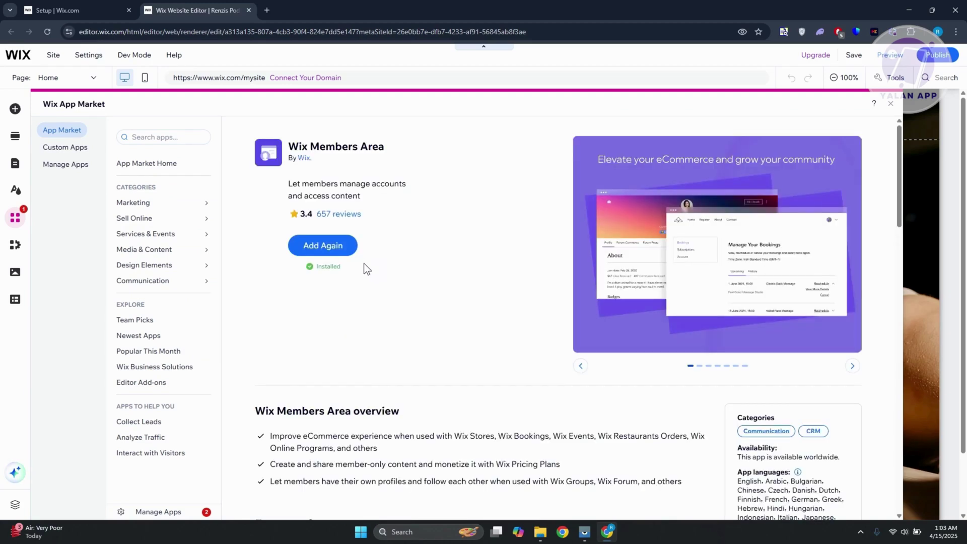
click(330, 247)
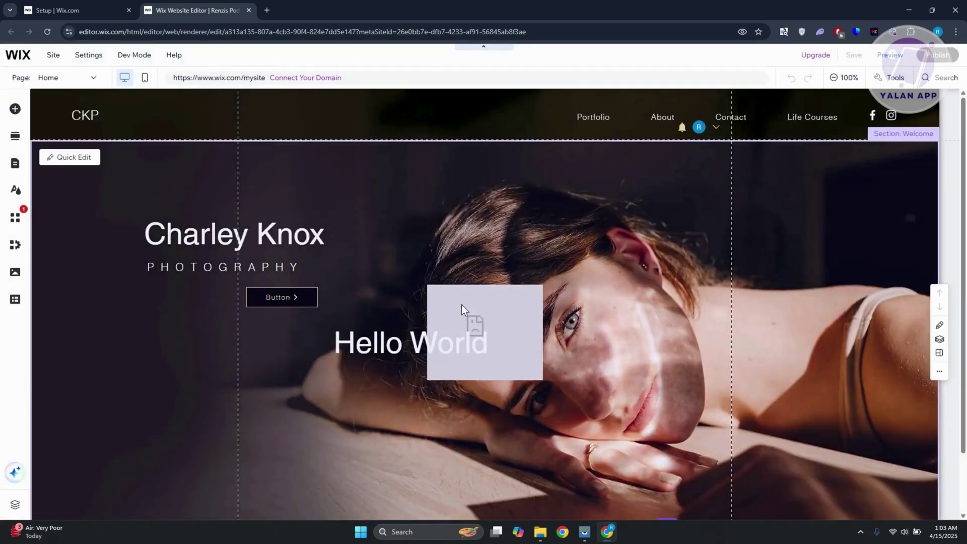
Step: Delete the empty HTML embed box from the Welcome section, then show the Members Area pages
click(500, 304)
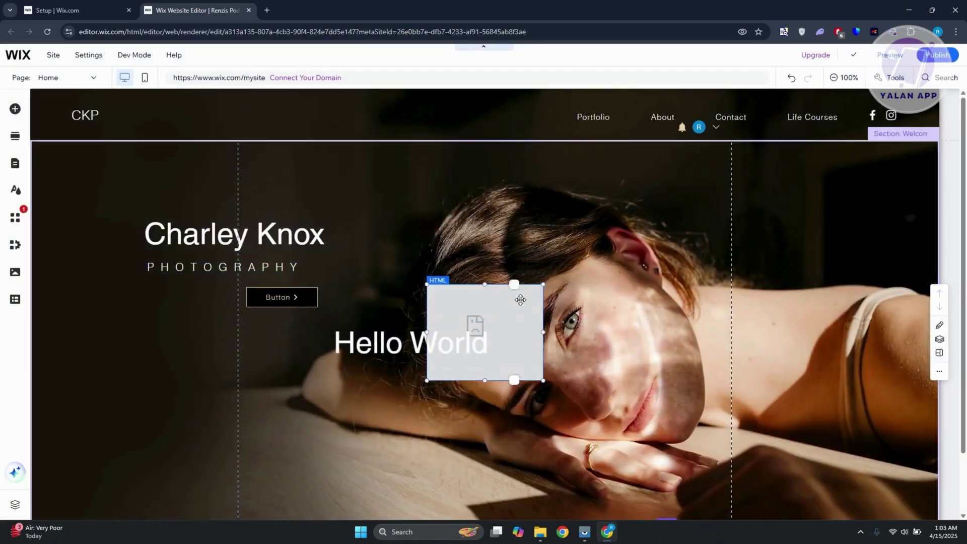
key(Delete)
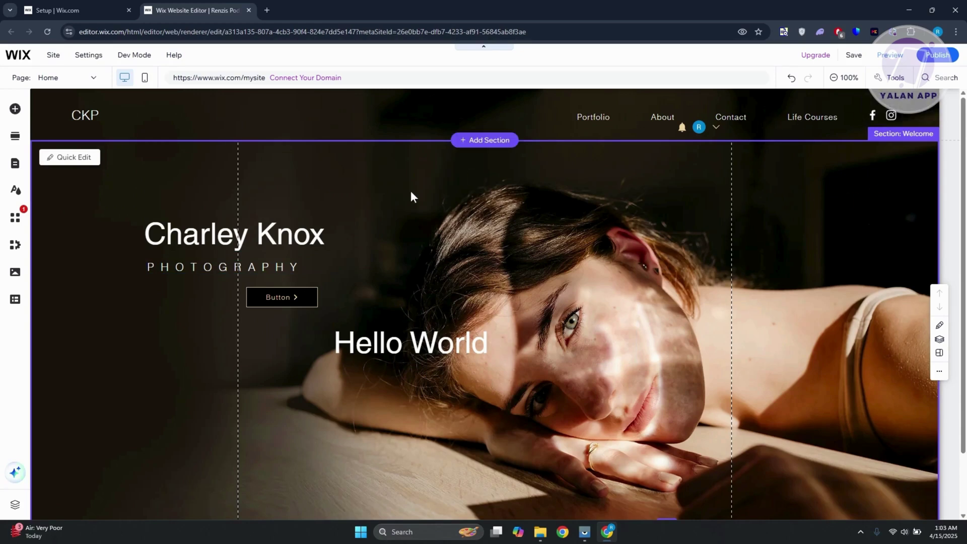
scroll(488, 262, down, 1)
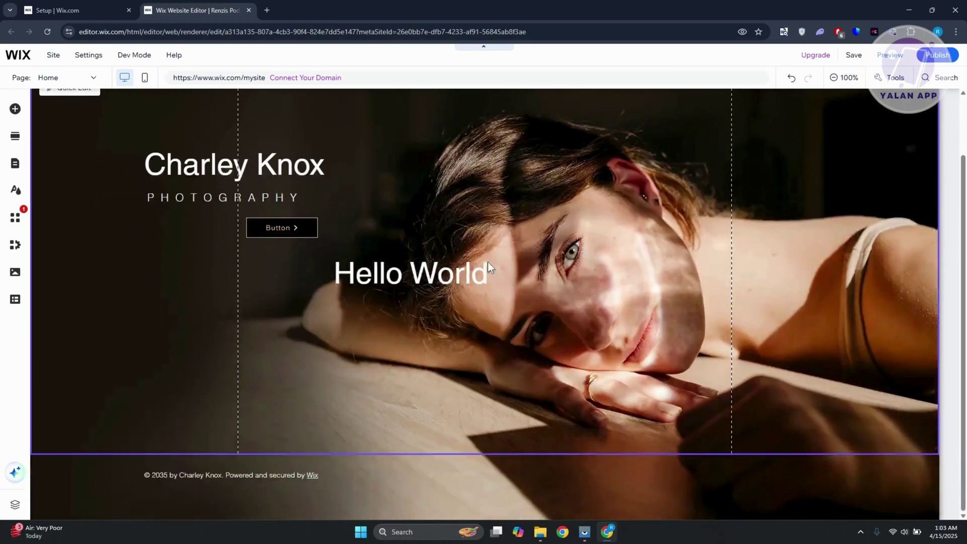
scroll(493, 273, up, 1)
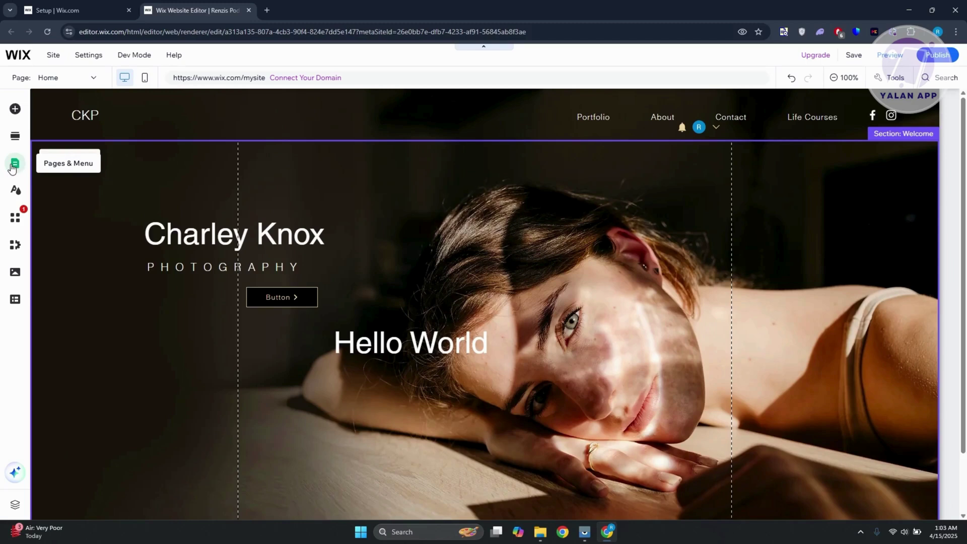
click(13, 169)
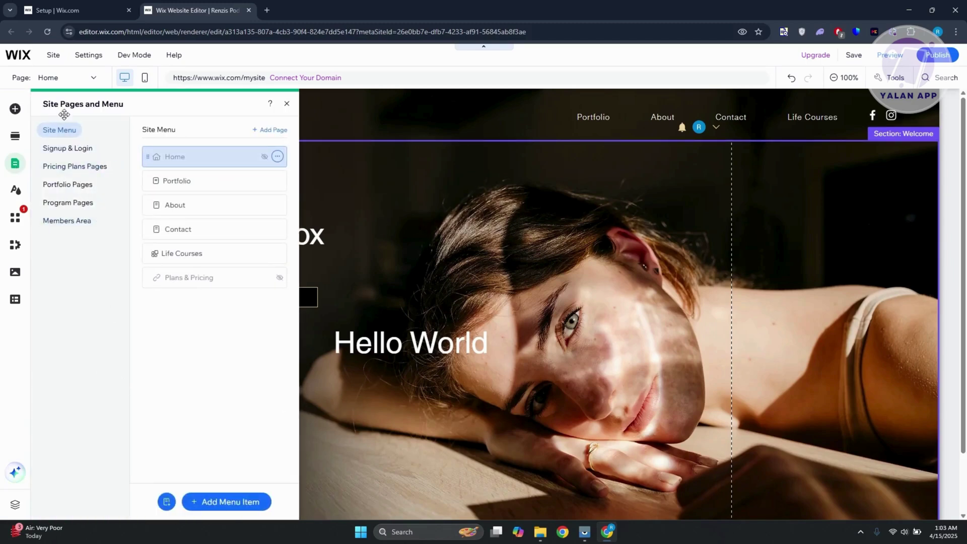
click(65, 226)
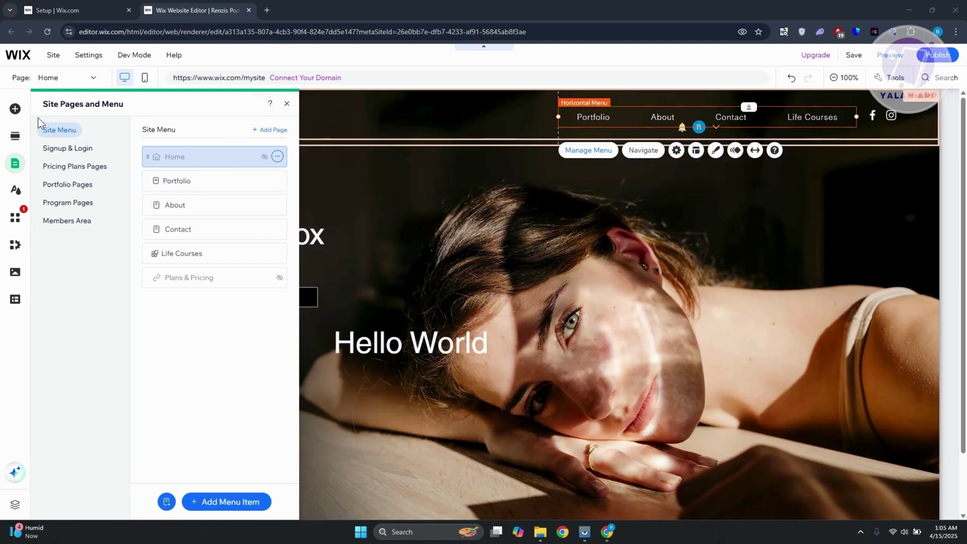
Step: Add a Login Bar to the header and delete the extra small login bar
click(15, 111)
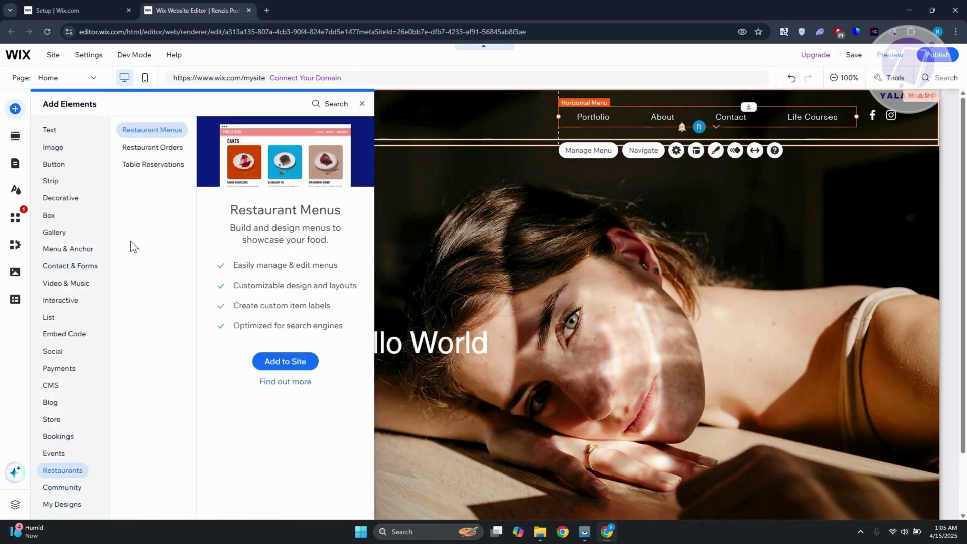
mouse_move(71, 487)
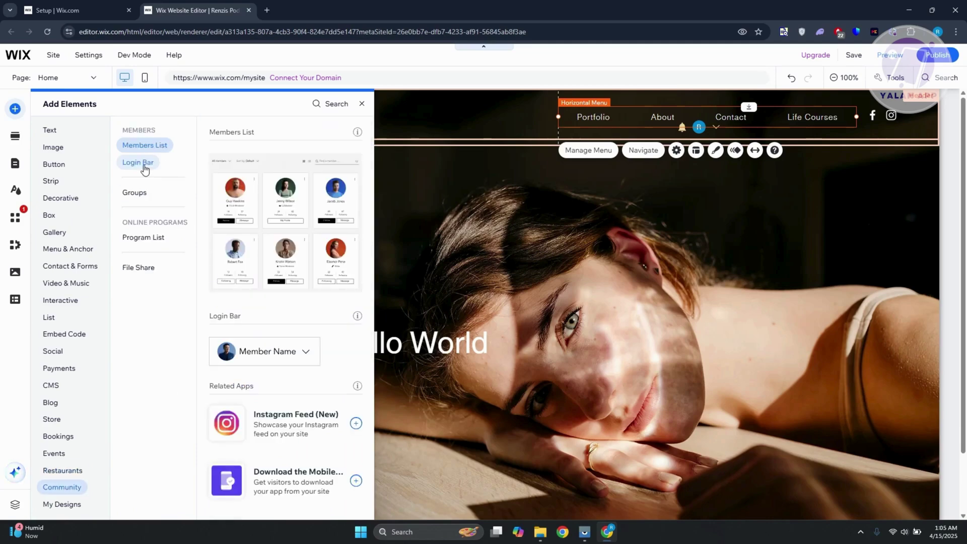
mouse_move(145, 163)
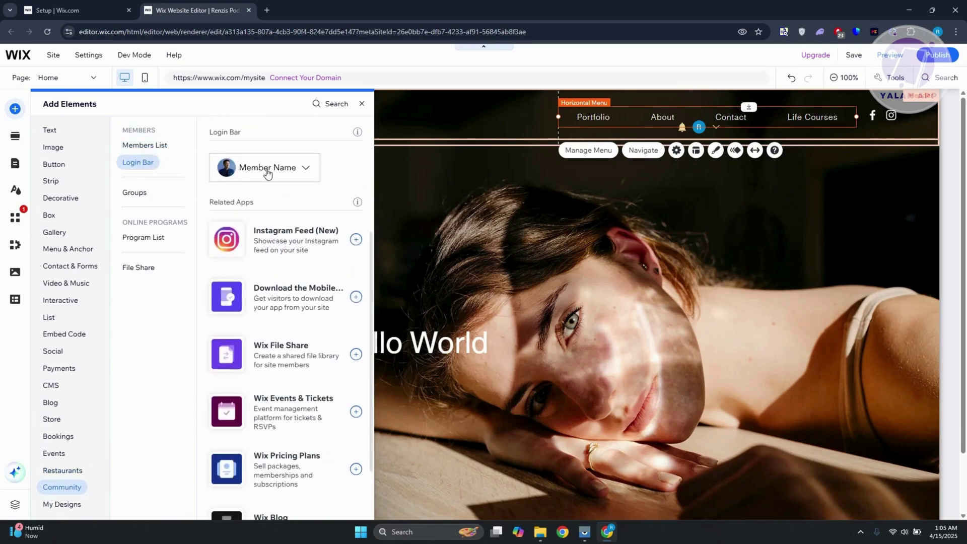
click(265, 167)
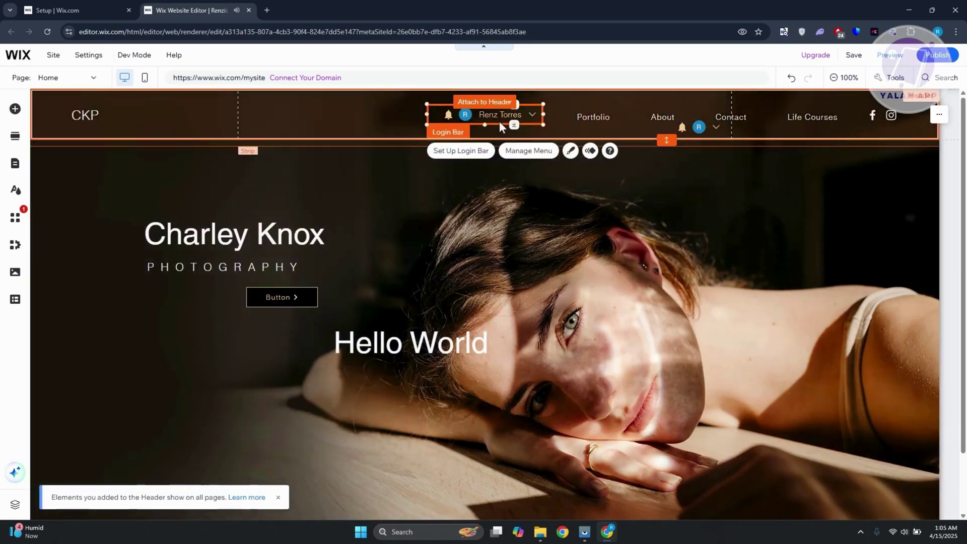
drag(500, 118, 808, 190)
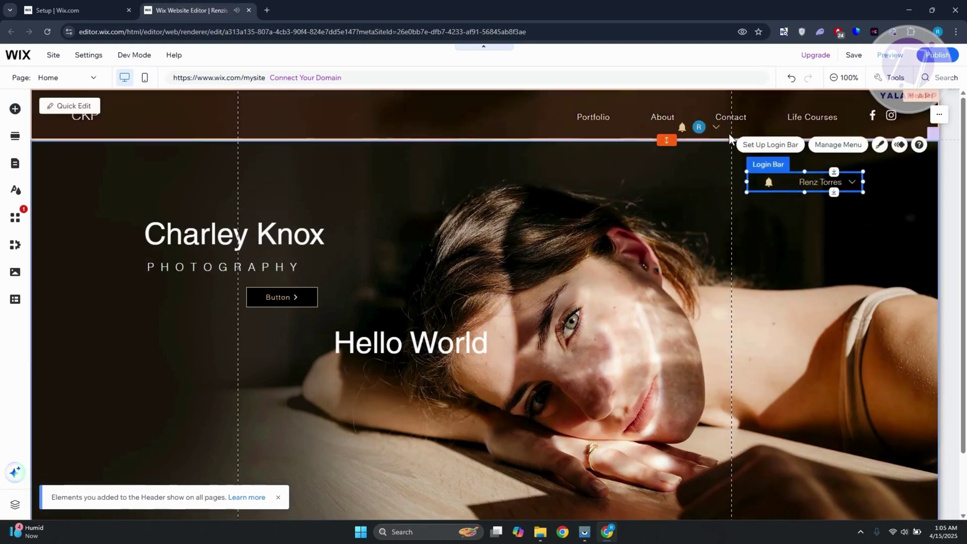
drag(706, 128, 675, 196)
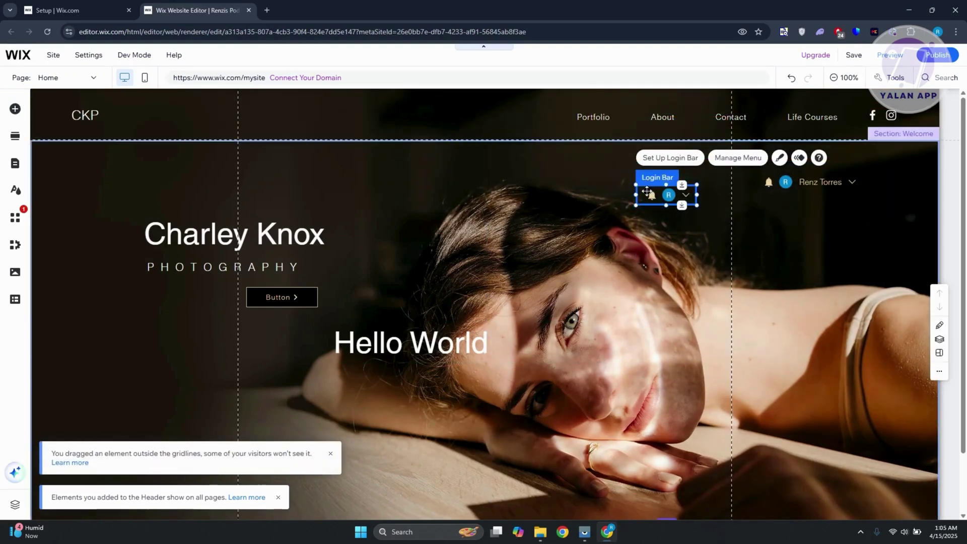
key(Delete)
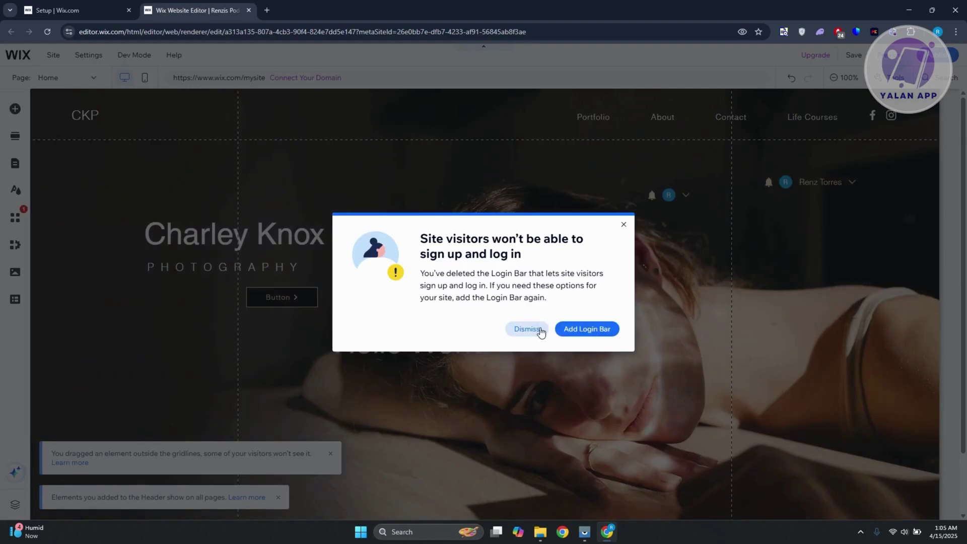
click(527, 330)
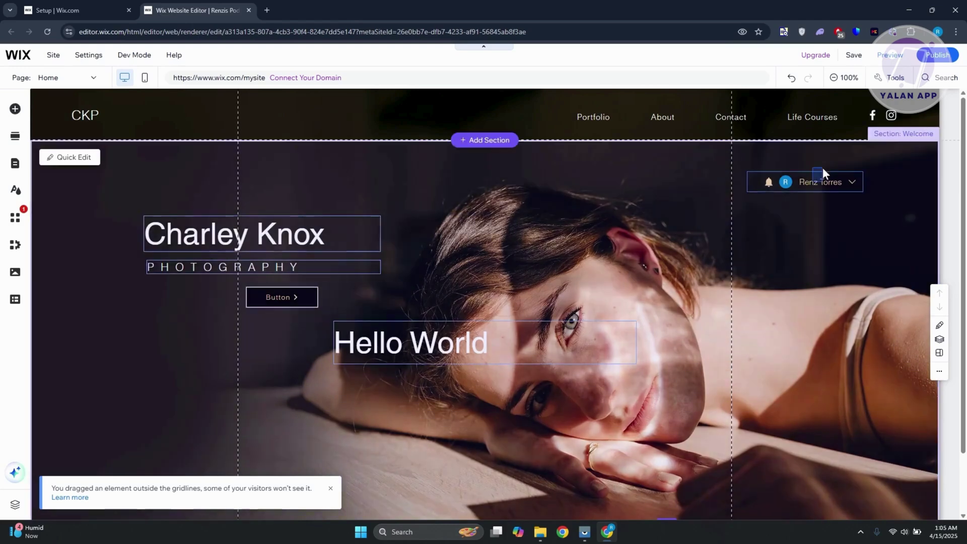
Step: Move the Login Bar into the header centre beside the CKP logo and open its settings
click(822, 182)
mouse_move(821, 182)
mouse_down()
mouse_move(838, 163)
mouse_move(795, 158)
mouse_move(768, 187)
mouse_up()
drag(777, 167, 411, 119)
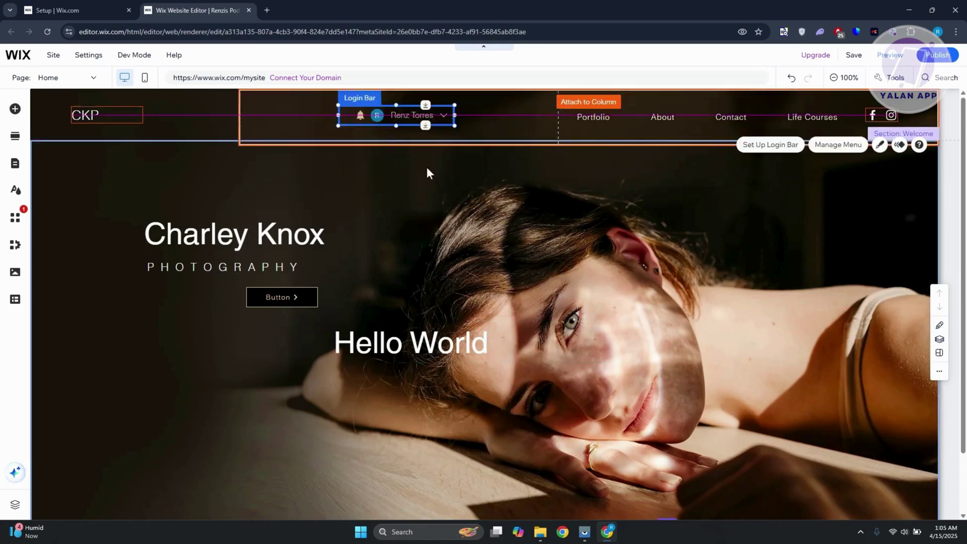
click(512, 264)
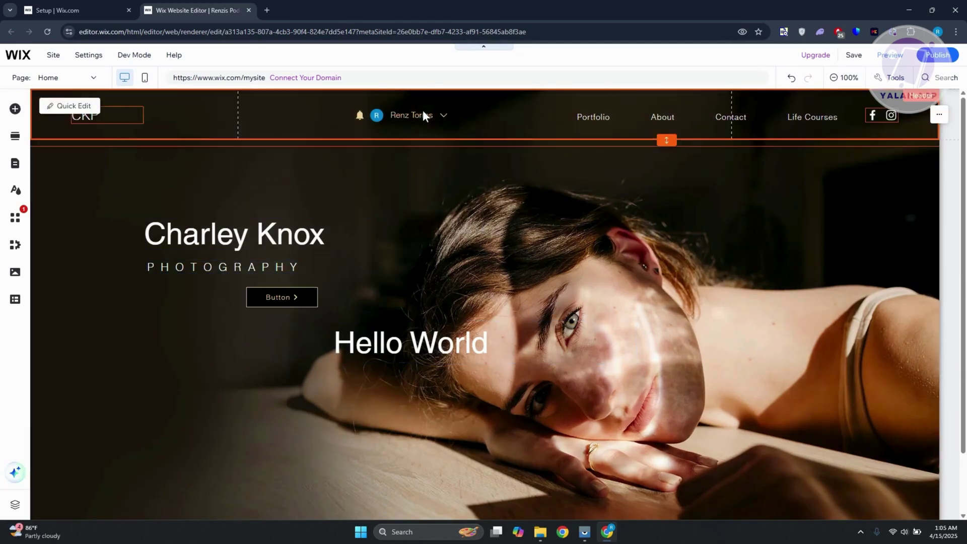
click(434, 113)
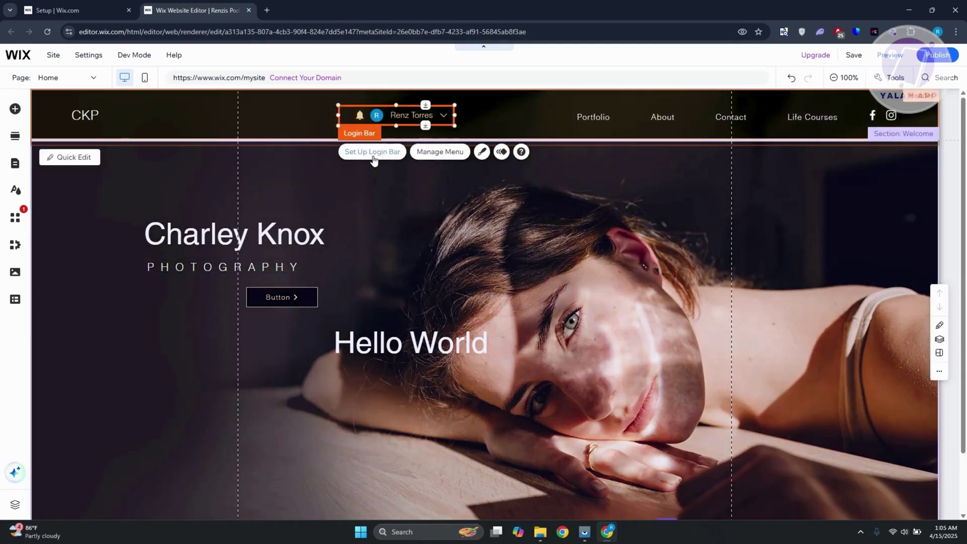
click(372, 152)
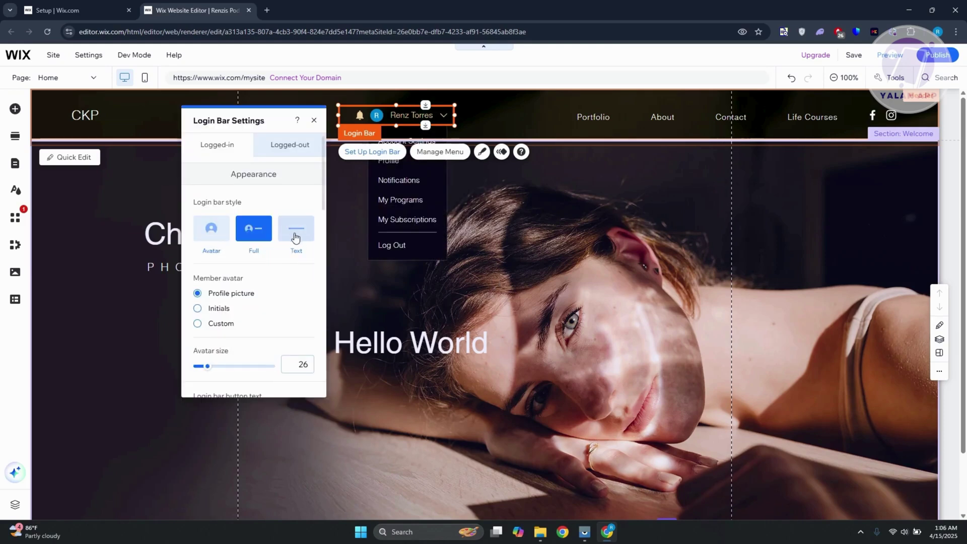
scroll(266, 246, down, 1)
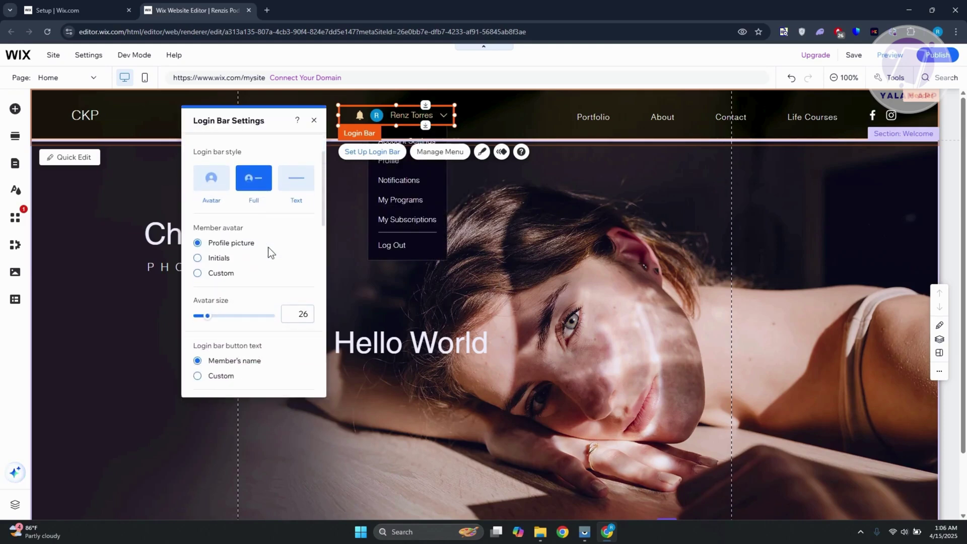
scroll(280, 264, down, 1)
scroll(254, 332, down, 3)
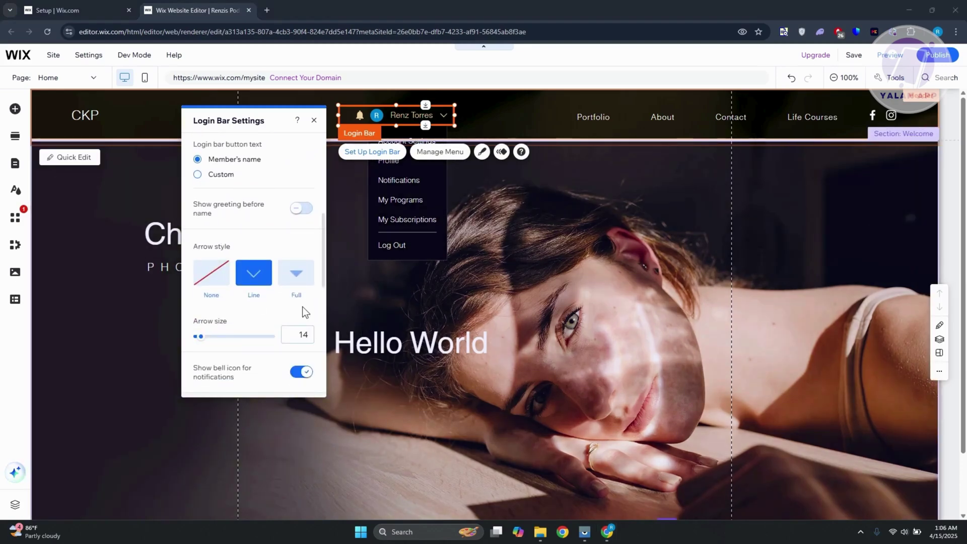
scroll(310, 307, down, 5)
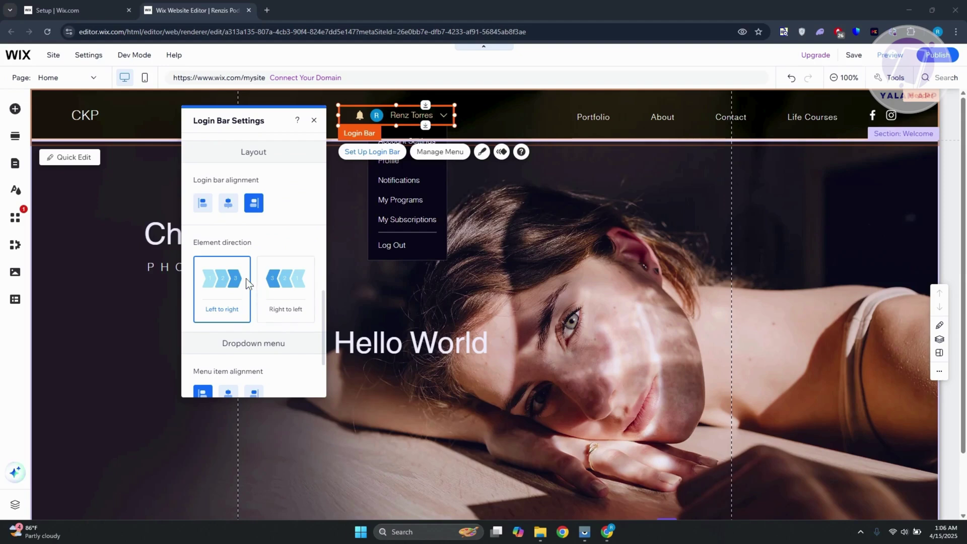
scroll(252, 286, down, 3)
scroll(267, 294, up, 8)
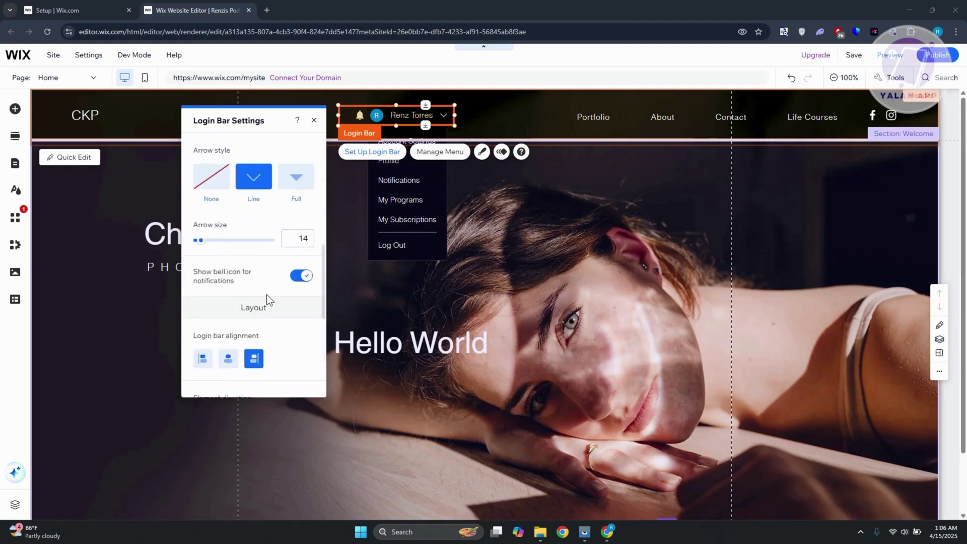
scroll(279, 310, up, 3)
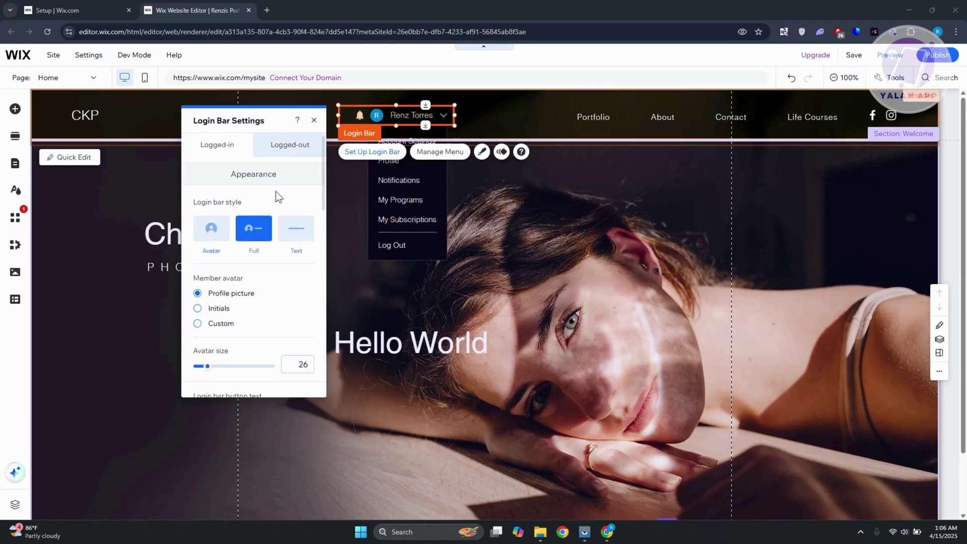
click(284, 146)
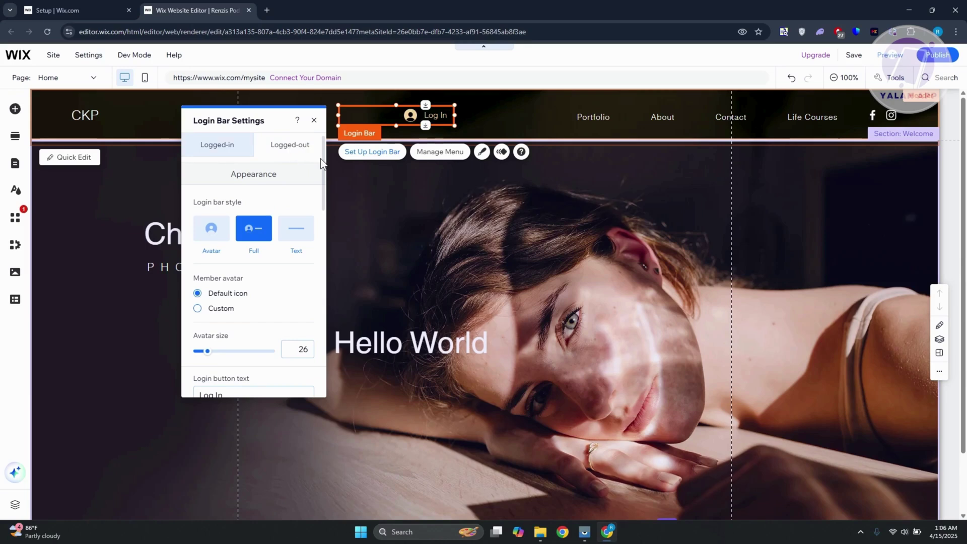
click(314, 121)
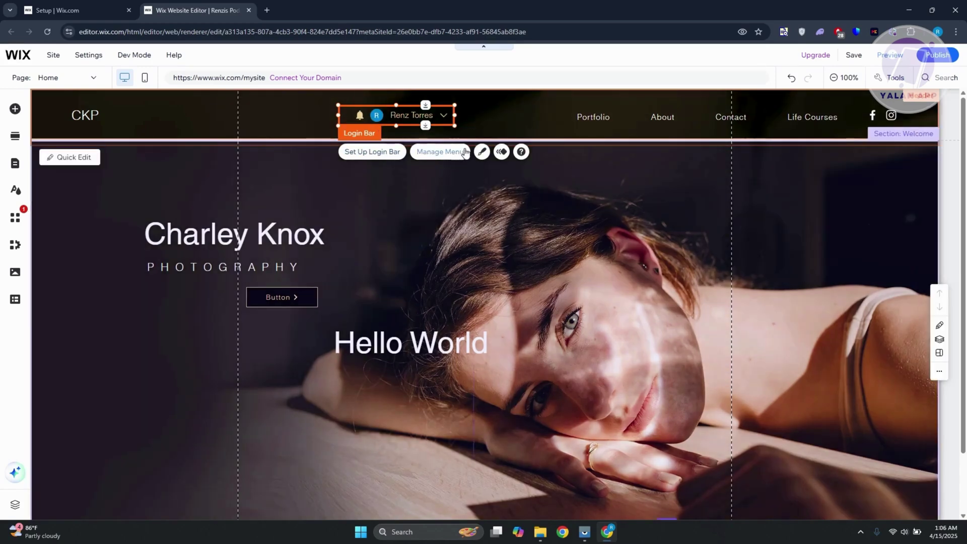
click(455, 152)
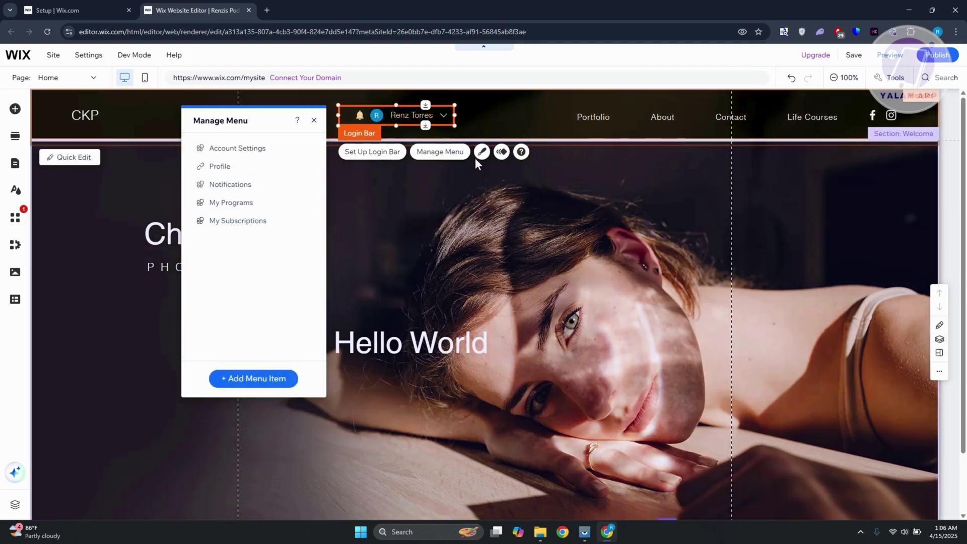
click(481, 152)
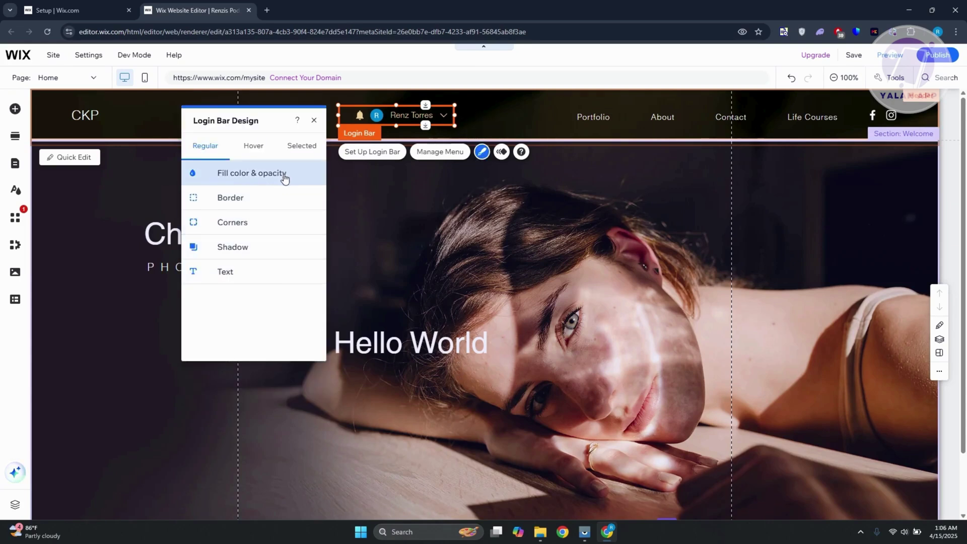
click(253, 146)
click(294, 146)
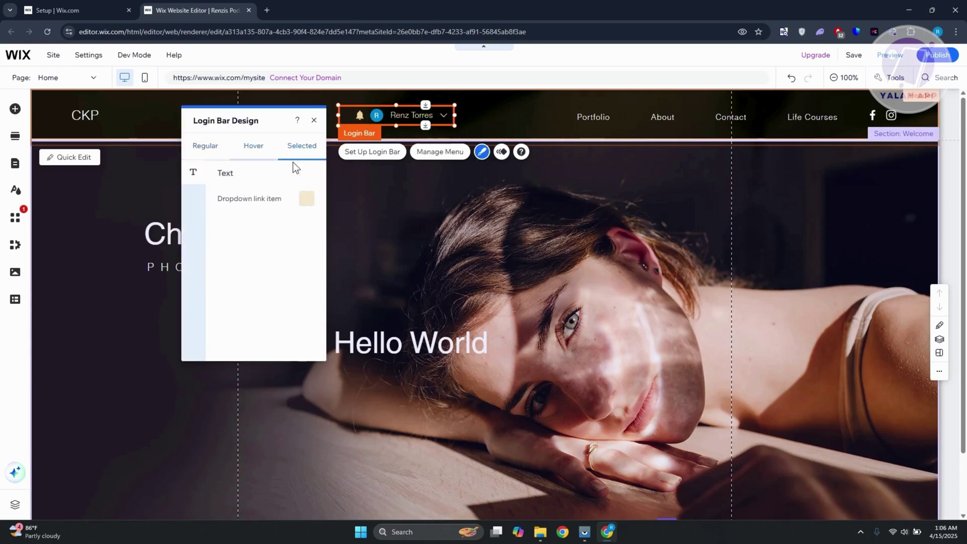
click(502, 151)
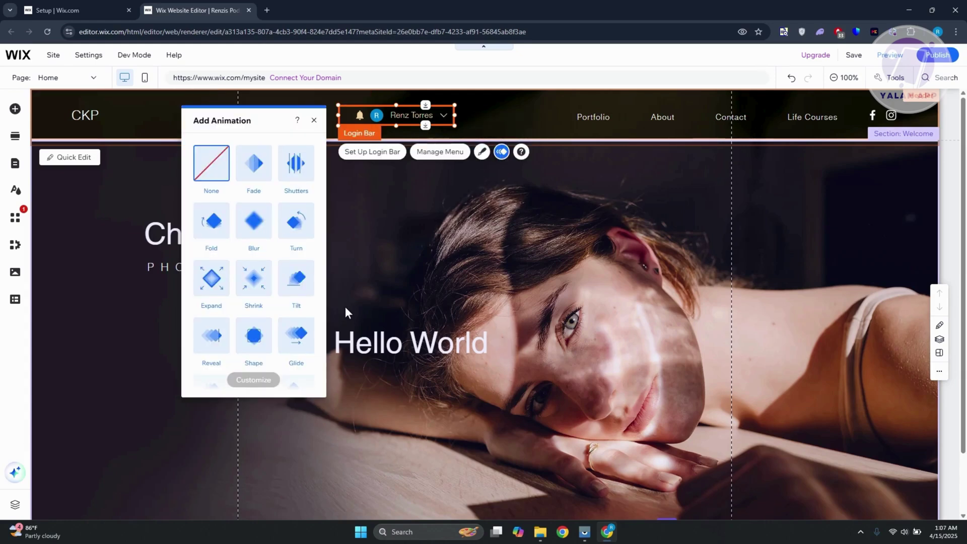
click(314, 122)
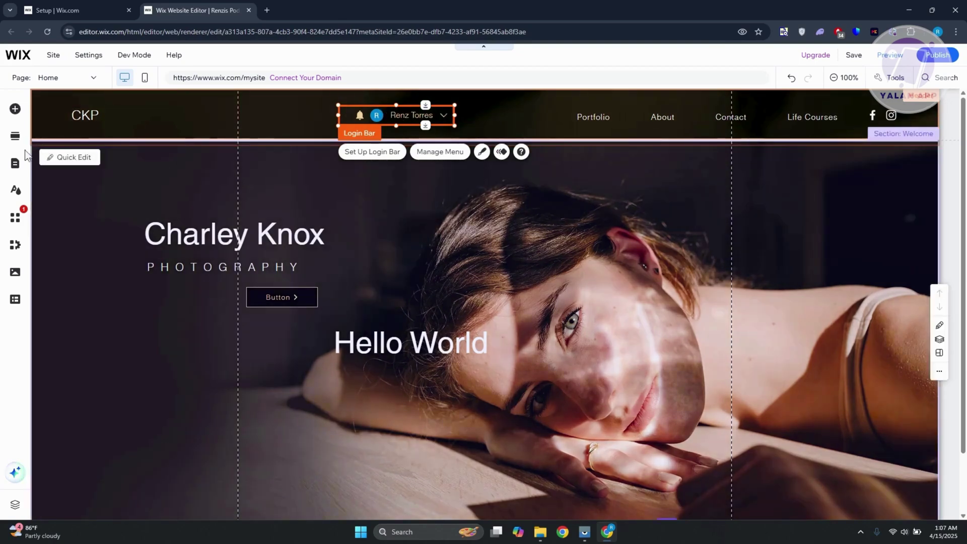
click(15, 167)
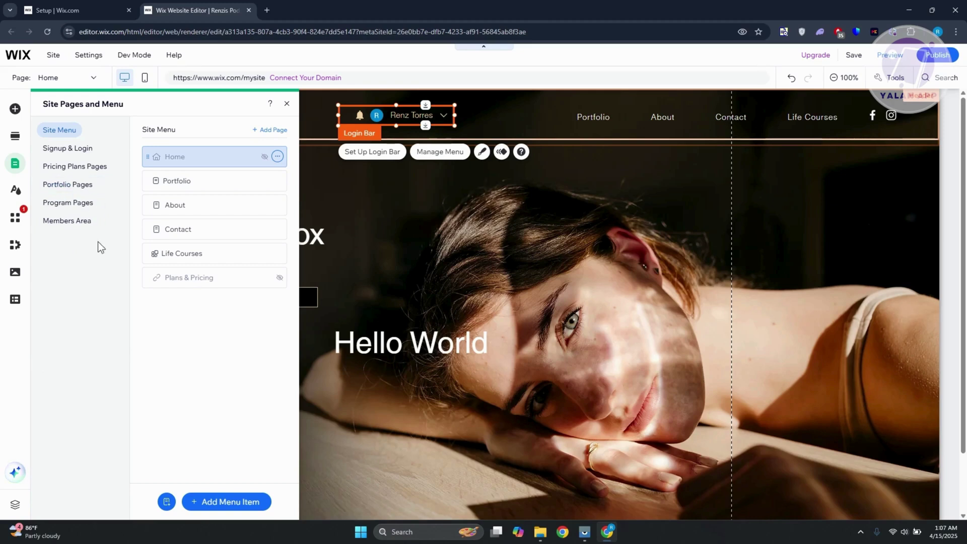
Step: Go to the Members Area Profile page and dismiss the introduction and pages list
click(64, 222)
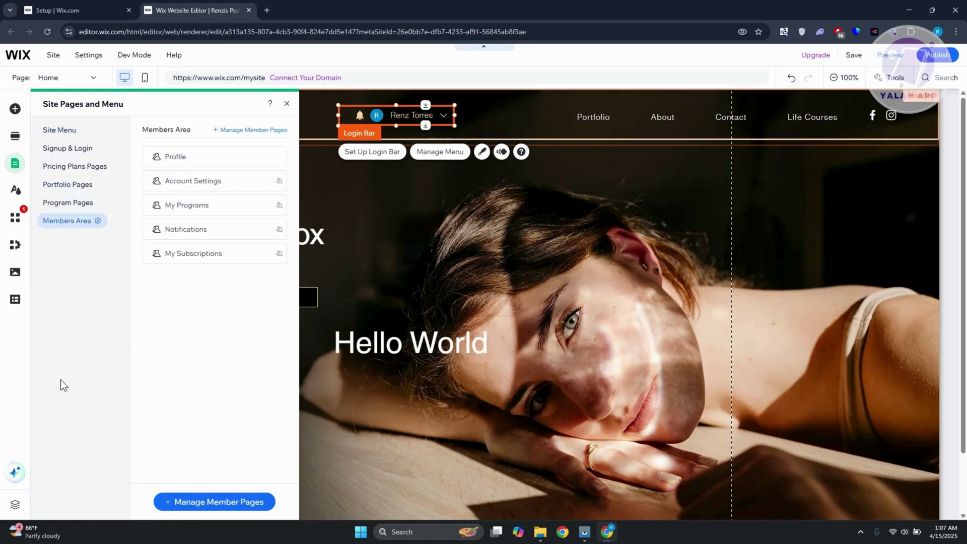
click(181, 162)
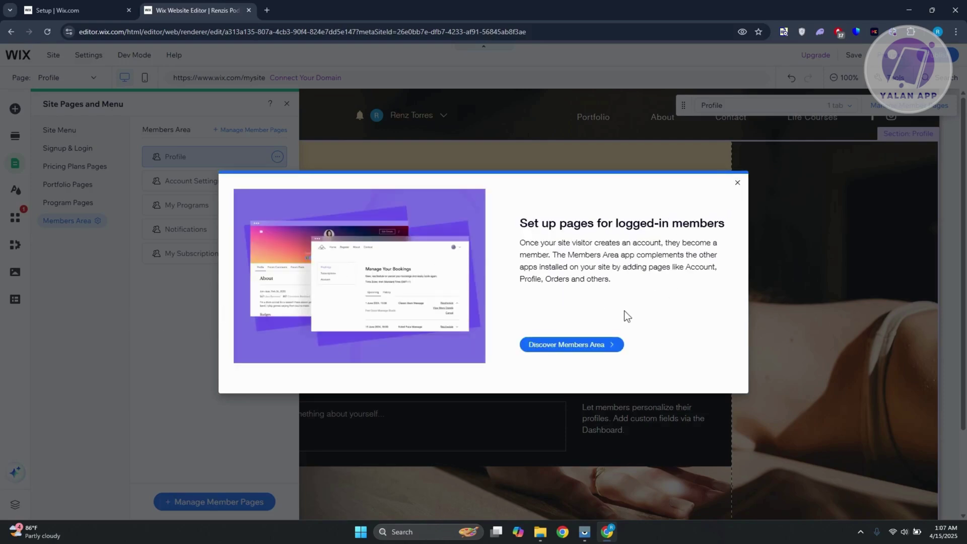
click(738, 183)
click(438, 311)
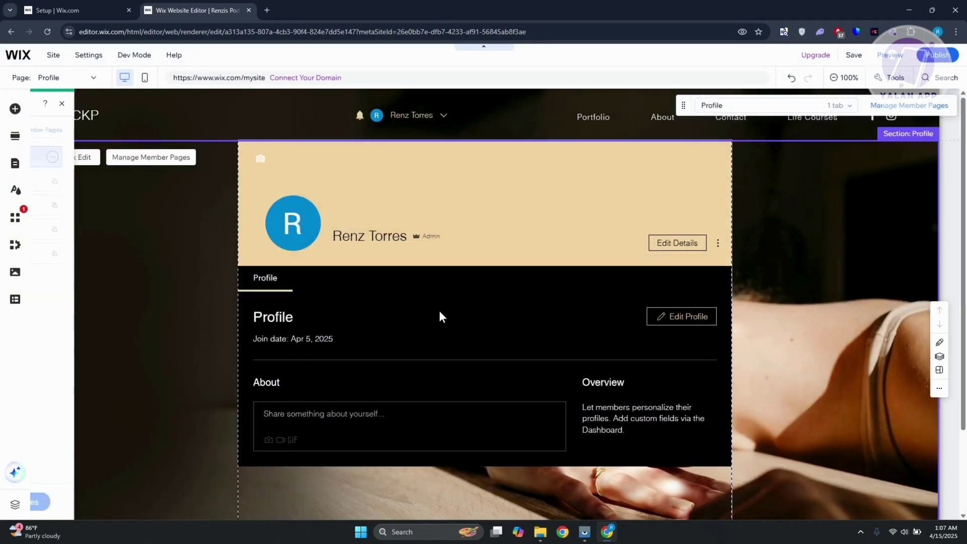
scroll(469, 303, down, 3)
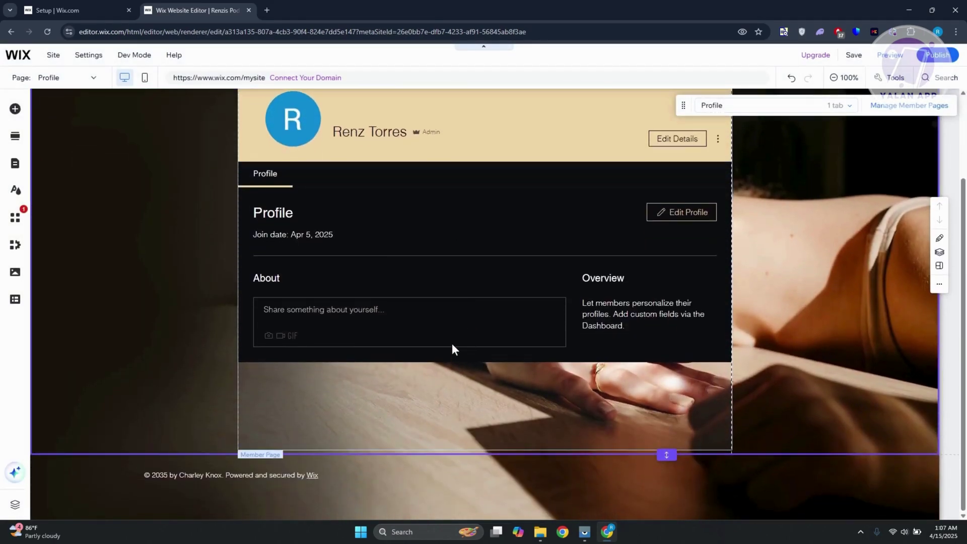
click(452, 348)
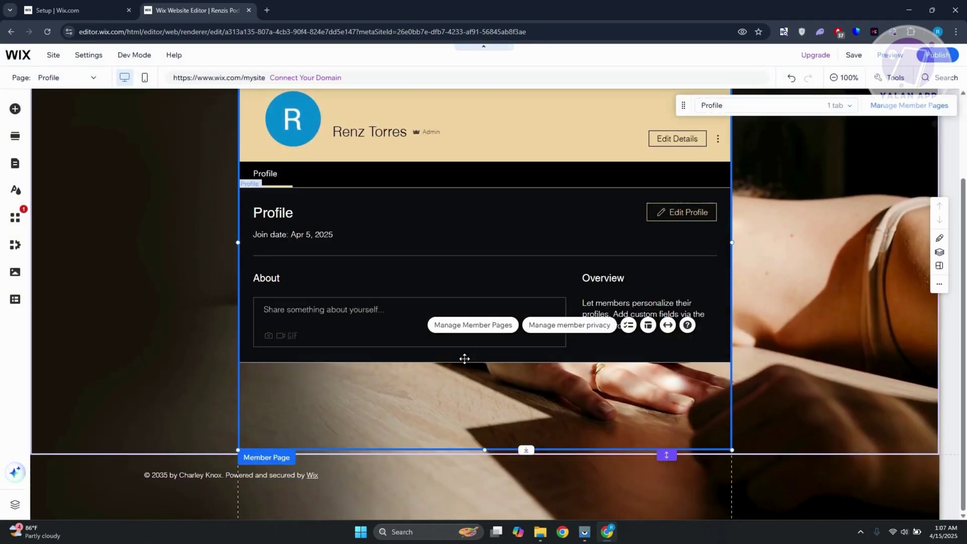
click(429, 293)
scroll(398, 254, up, 3)
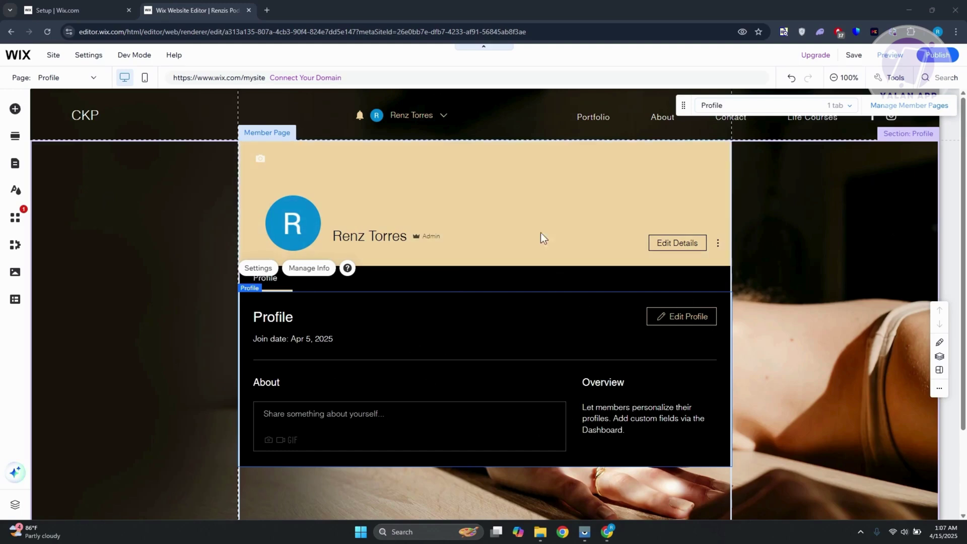
click(486, 180)
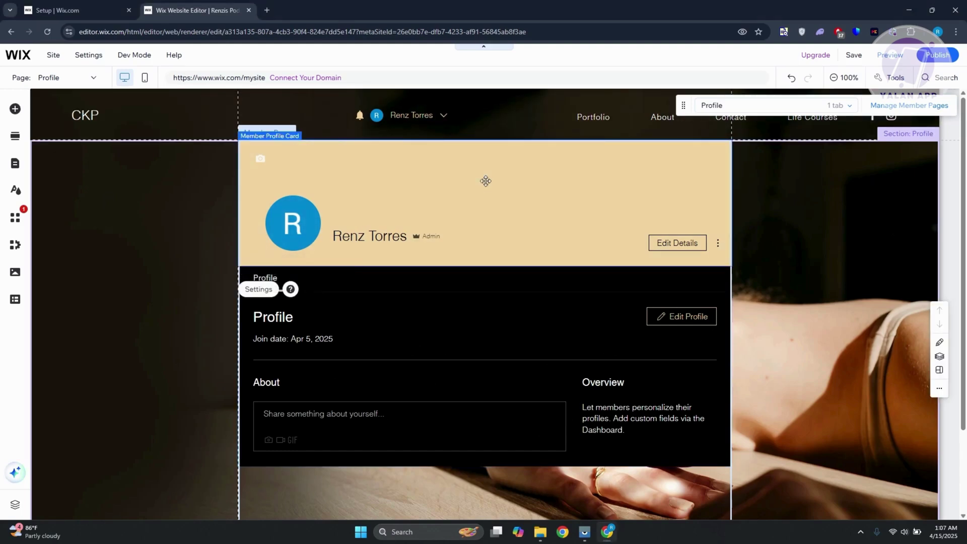
click(258, 289)
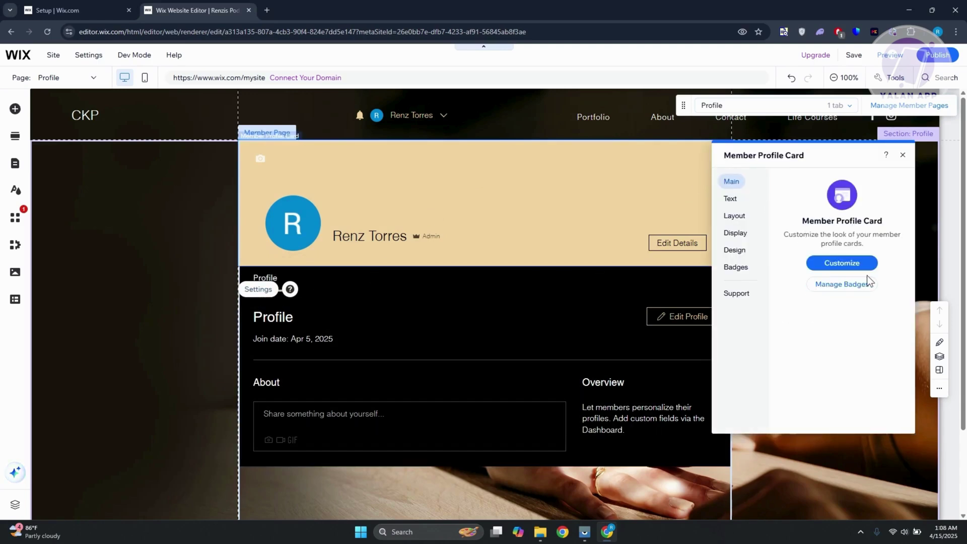
click(731, 200)
click(737, 217)
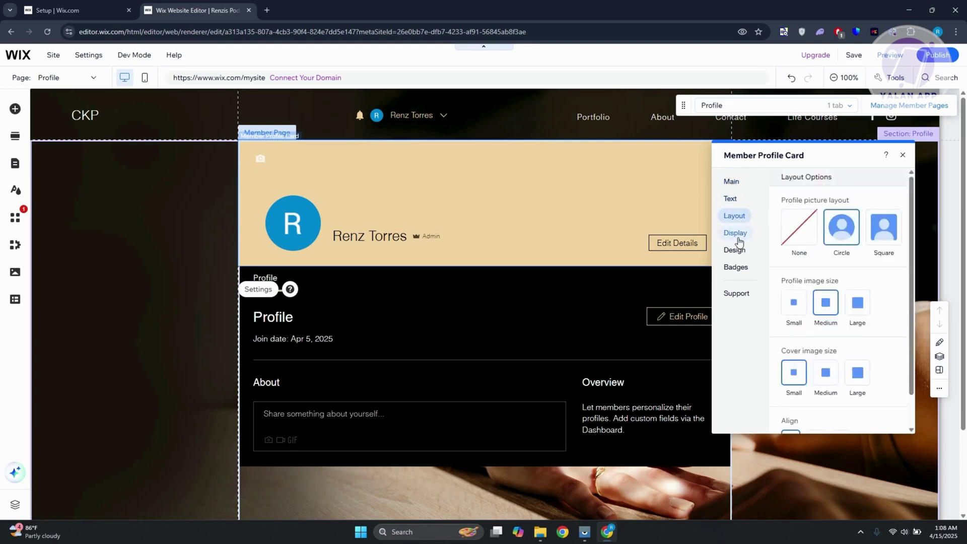
click(737, 235)
click(736, 251)
click(741, 268)
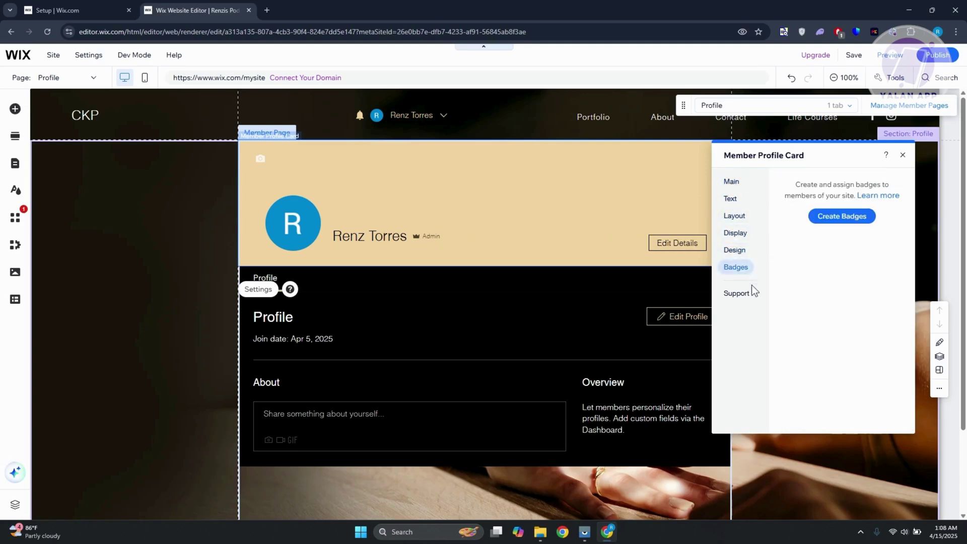
click(745, 298)
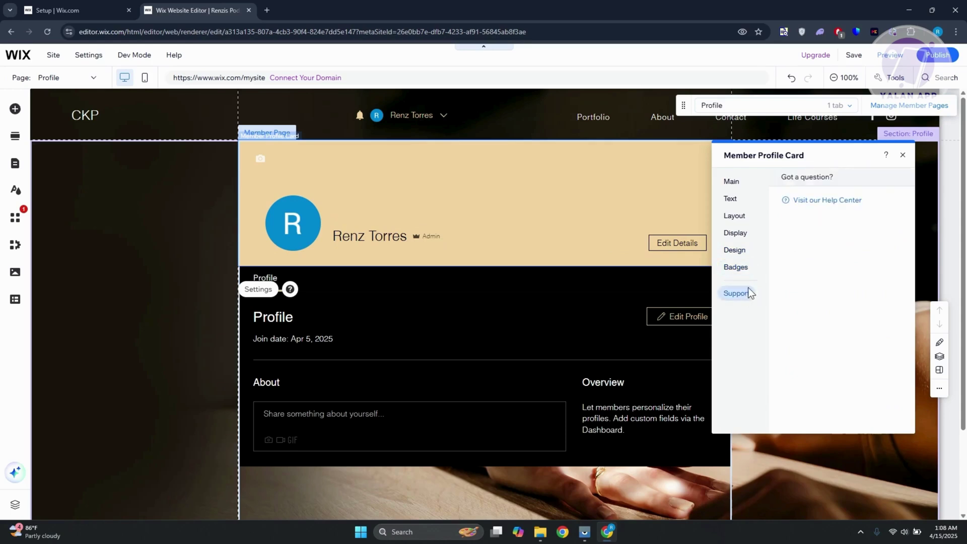
click(903, 154)
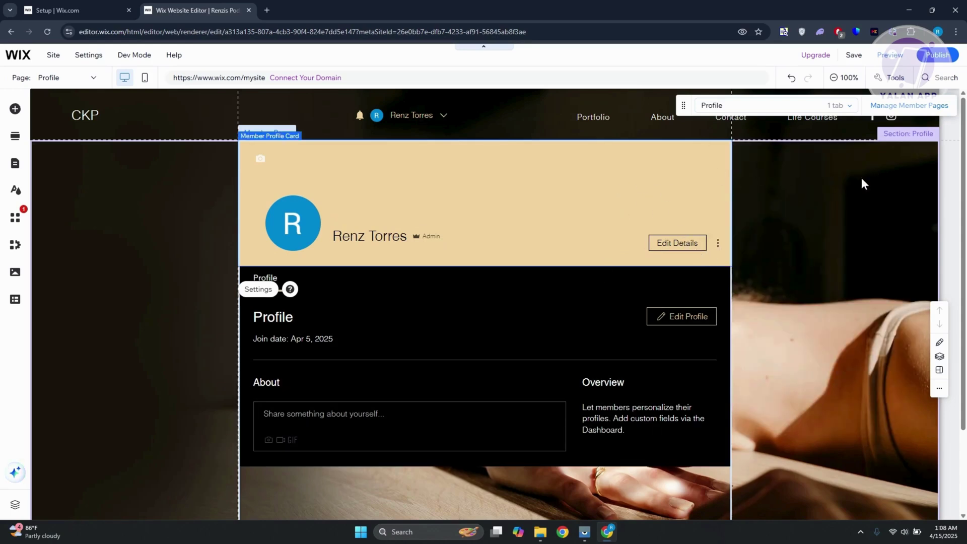
click(859, 232)
click(422, 127)
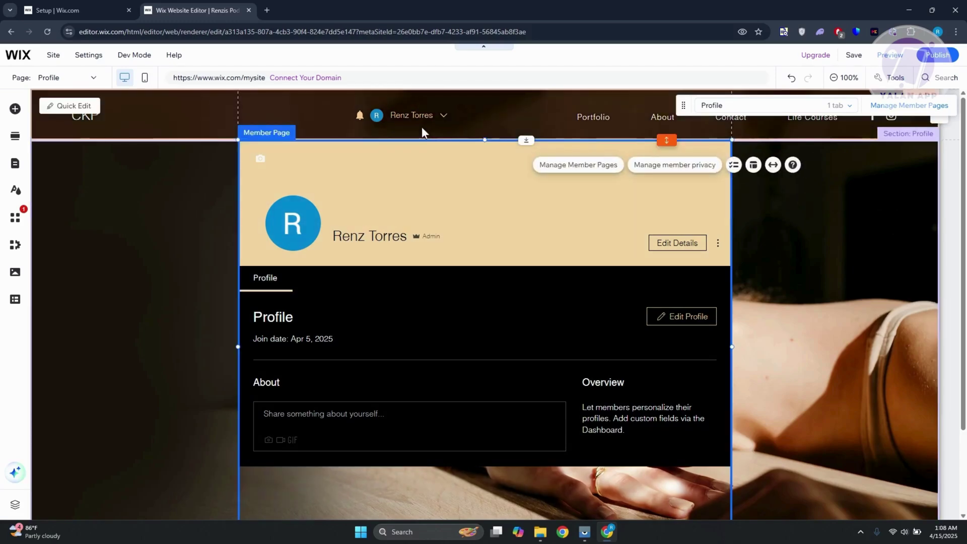
Step: Switch the canvas to the Members Area Account Settings page
click(410, 115)
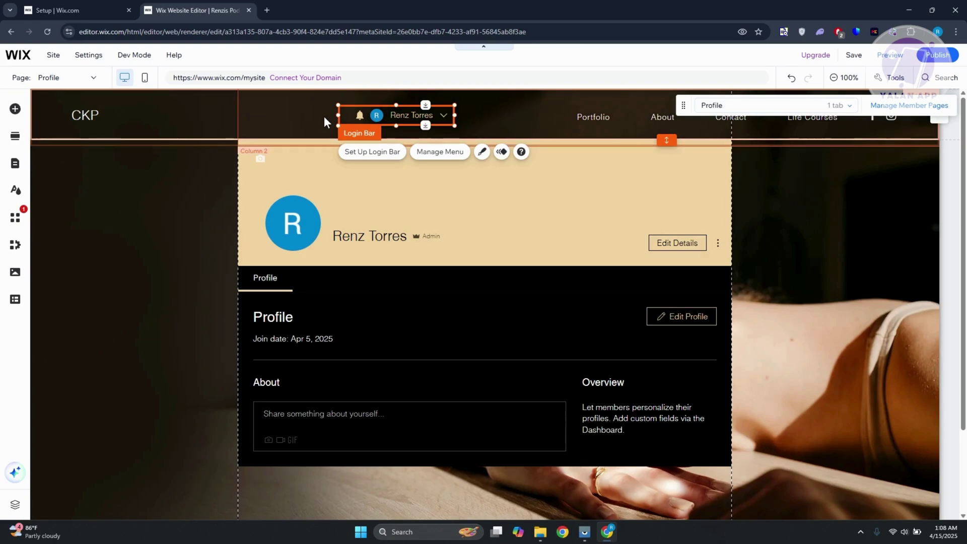
click(15, 163)
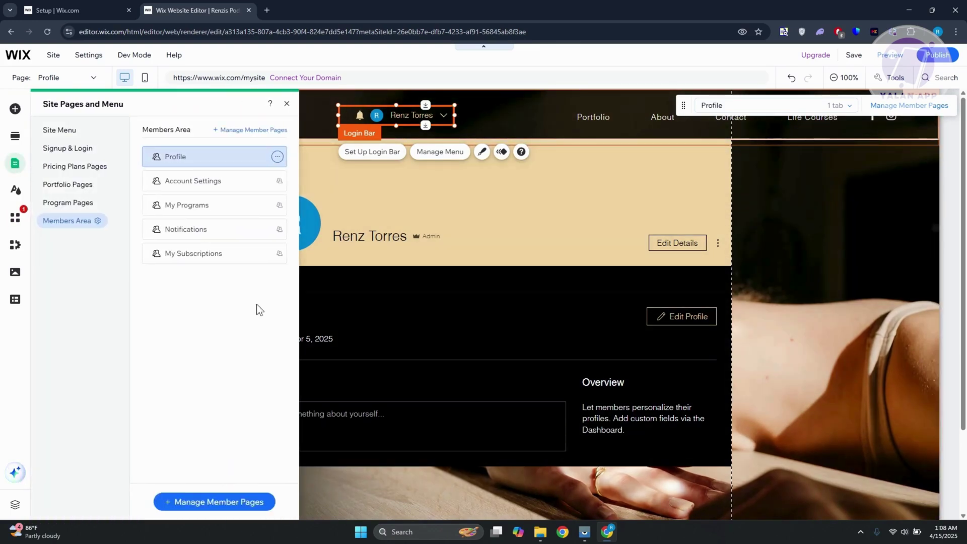
click(213, 181)
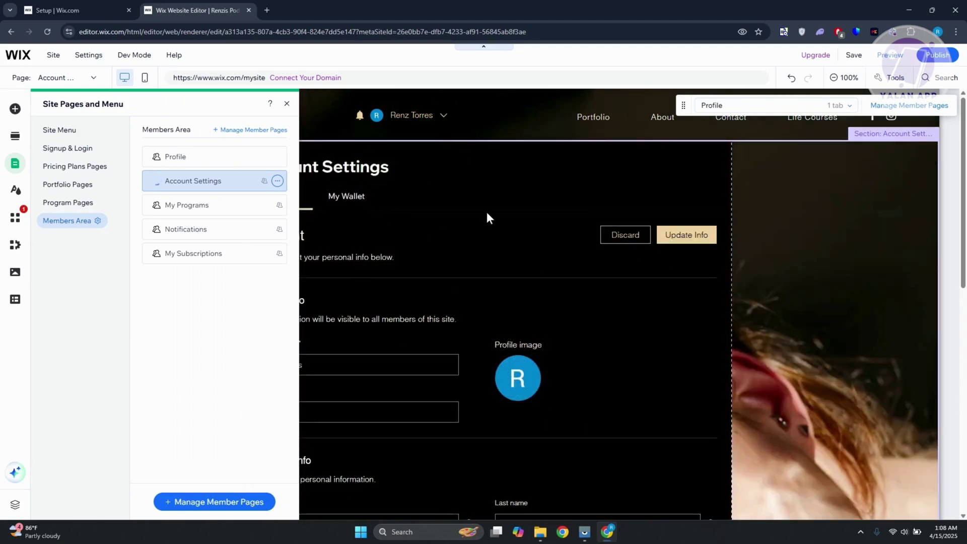
click(504, 212)
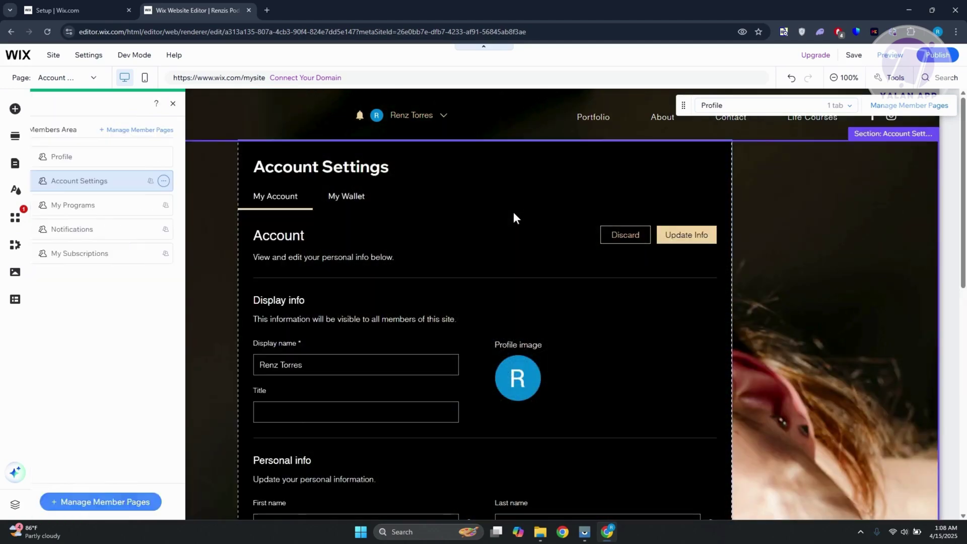
Step: Select the Member Page element, check its layout options, and open Manage Member Pages
click(344, 145)
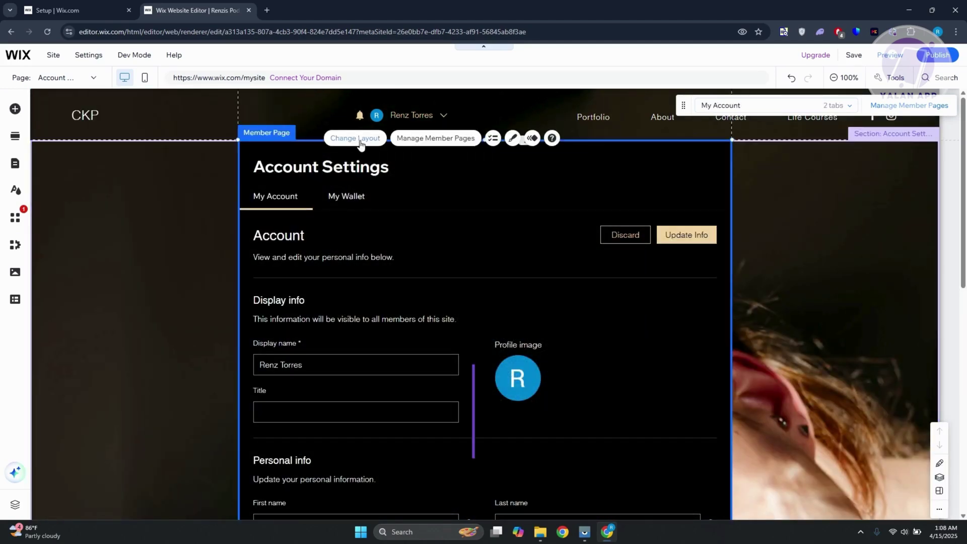
click(460, 211)
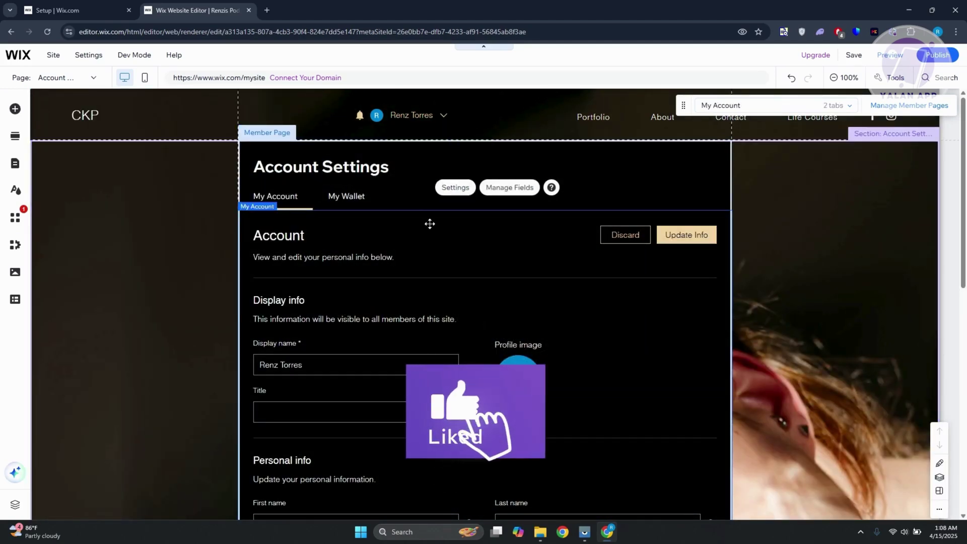
click(412, 204)
click(419, 178)
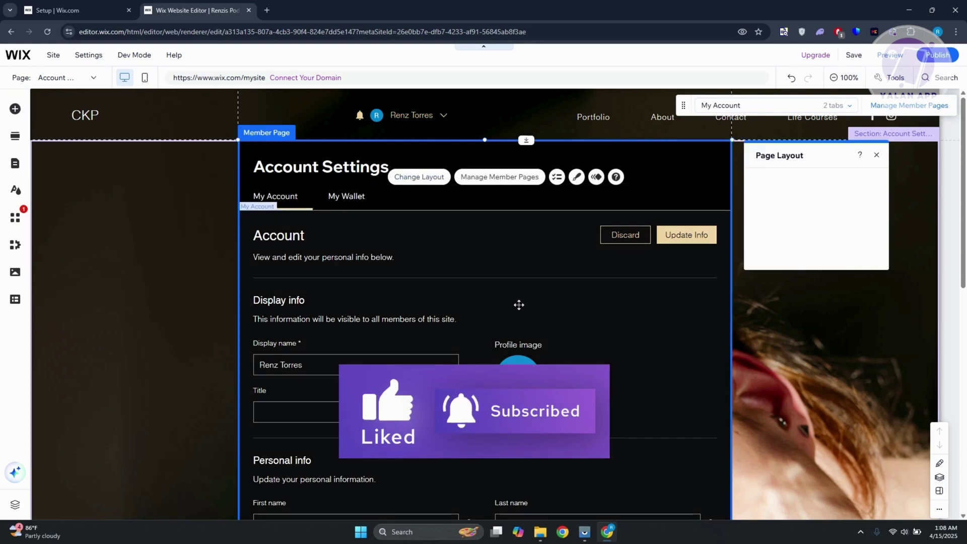
click(876, 154)
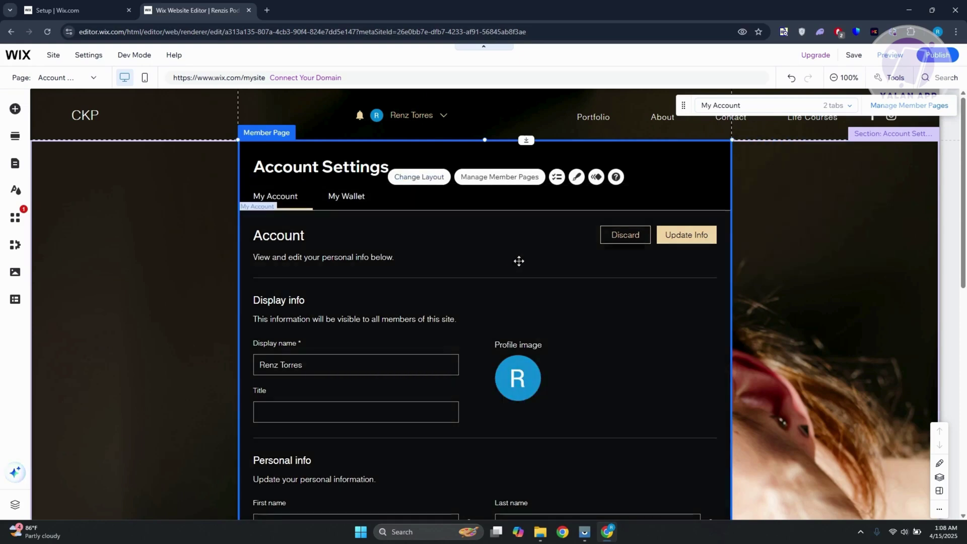
click(432, 215)
click(274, 135)
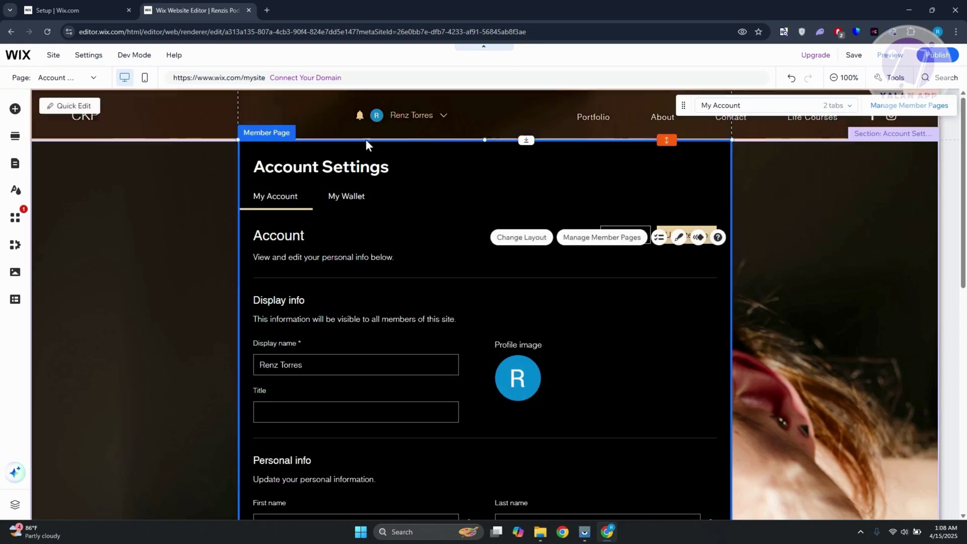
click(579, 244)
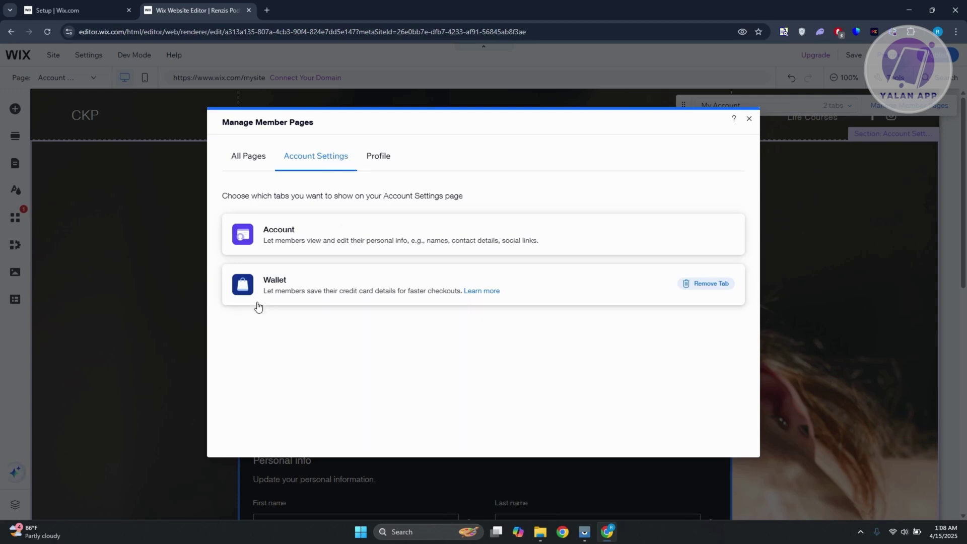
click(383, 162)
click(270, 163)
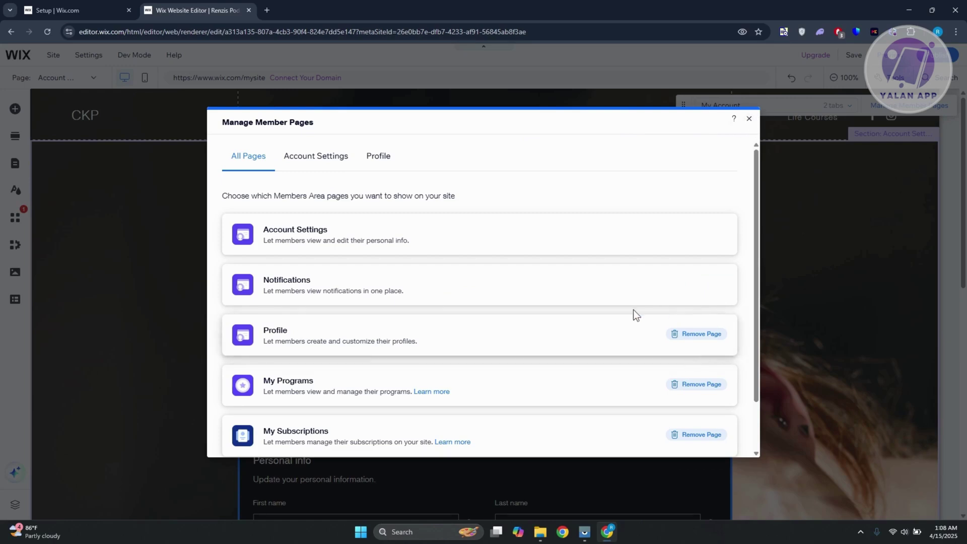
click(749, 121)
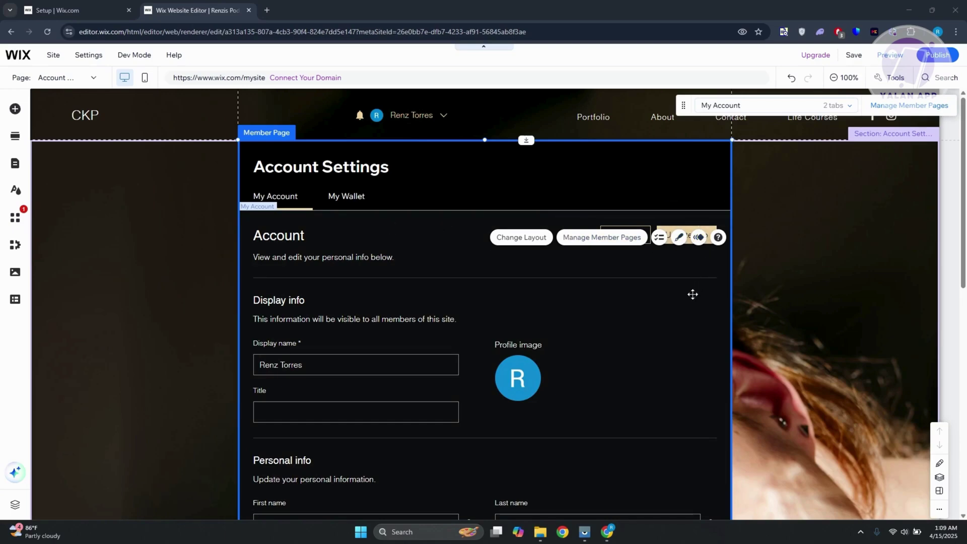
Step: Drag the bottom edge of the section above the footer lower to make it taller
click(16, 135)
click(15, 163)
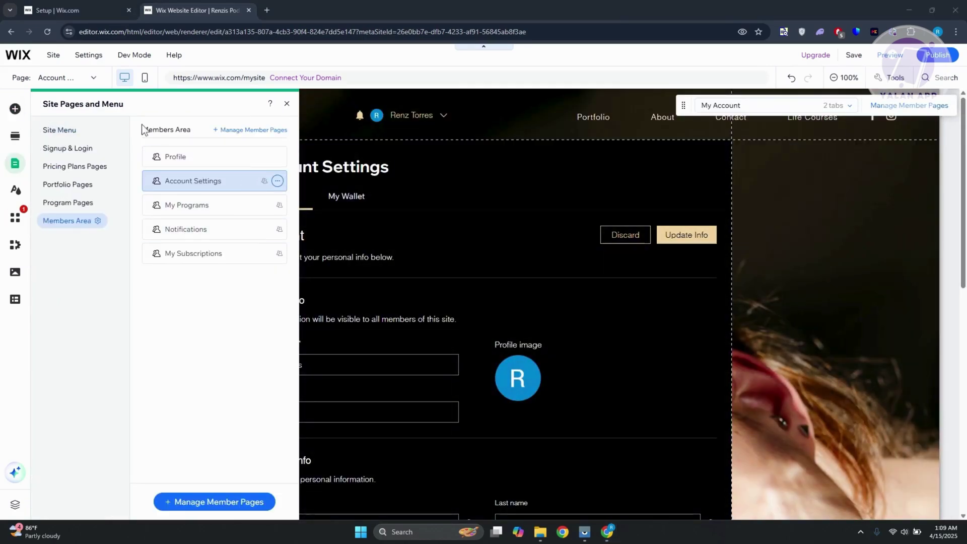
click(15, 109)
scroll(684, 328, down, 3)
scroll(686, 327, down, 8)
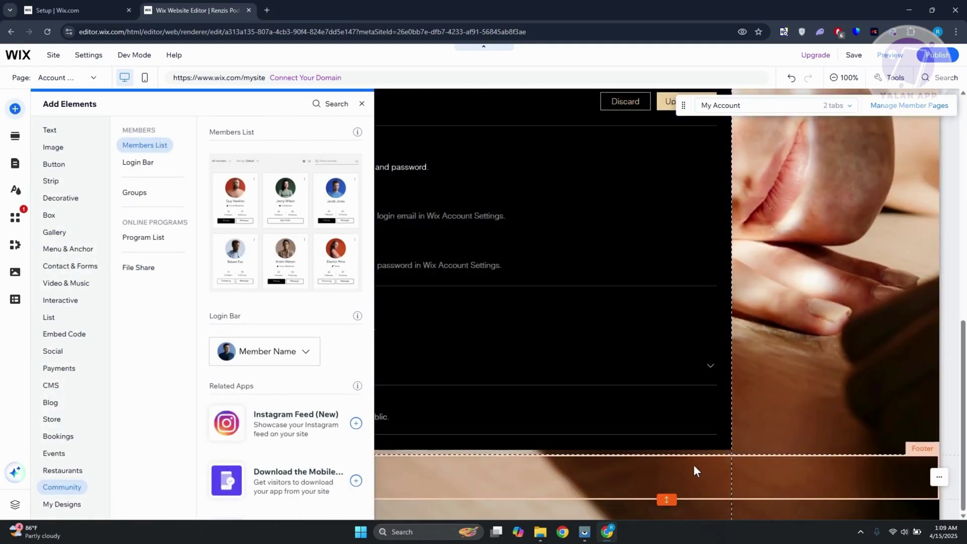
click(655, 447)
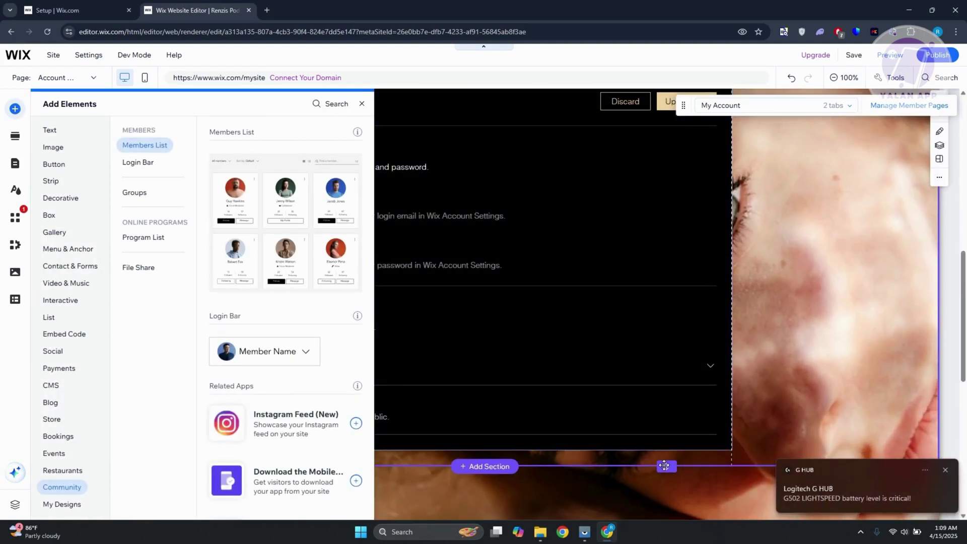
drag(665, 475, 667, 508)
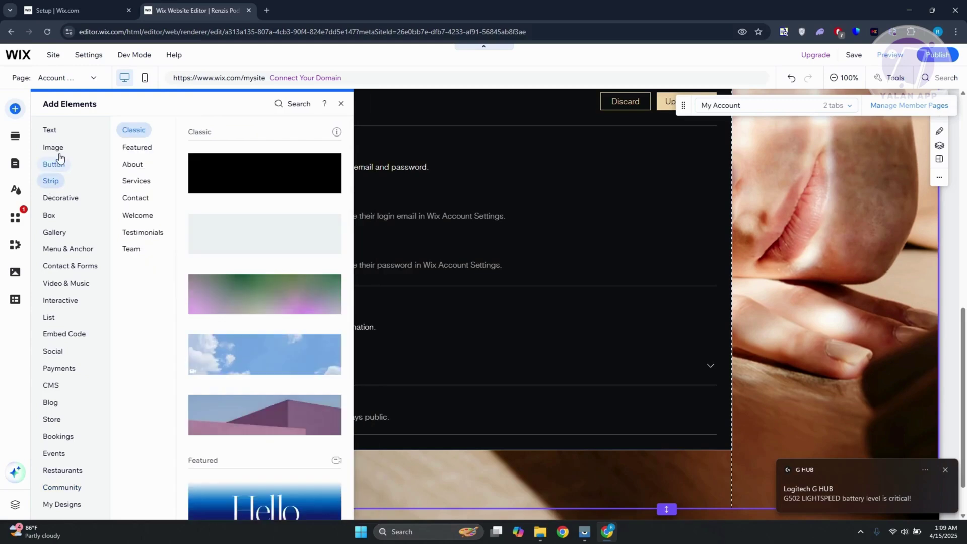
Step: Browse the Menu & Anchor, Button and Video & Music elements, then close the panel
mouse_move(58, 168)
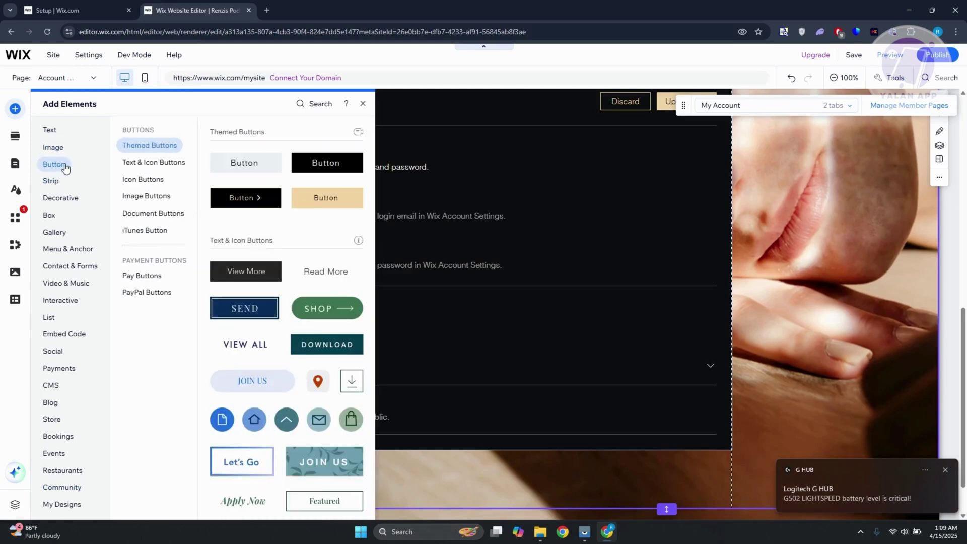
mouse_move(71, 249)
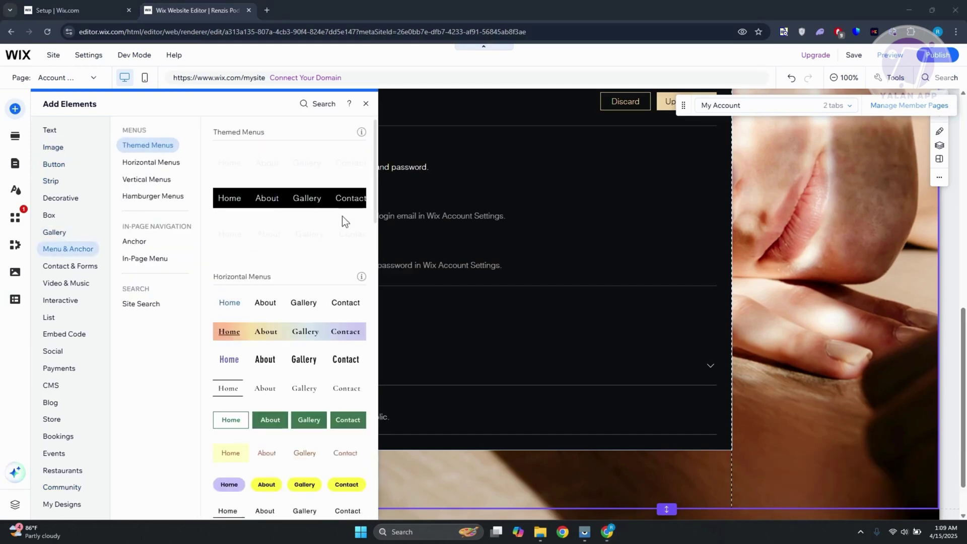
click(152, 259)
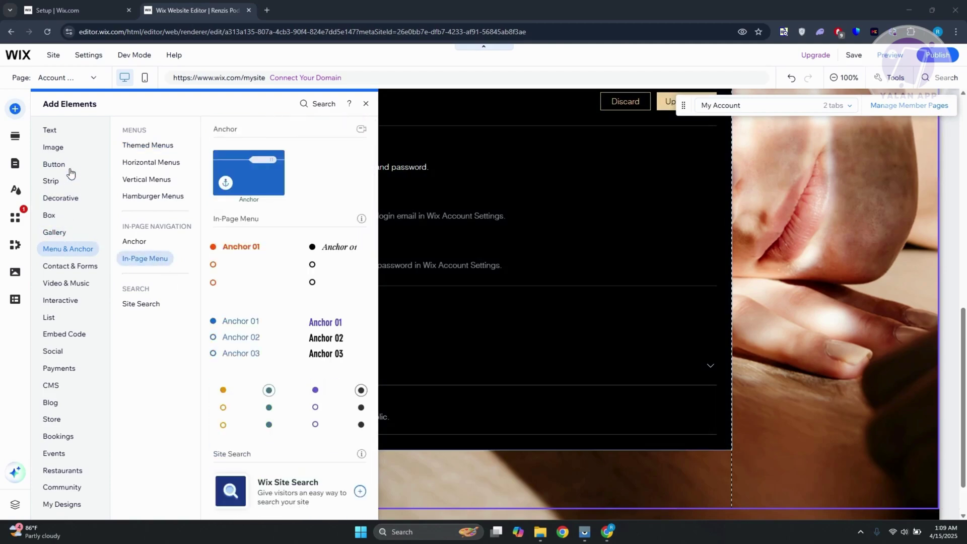
click(55, 165)
click(66, 283)
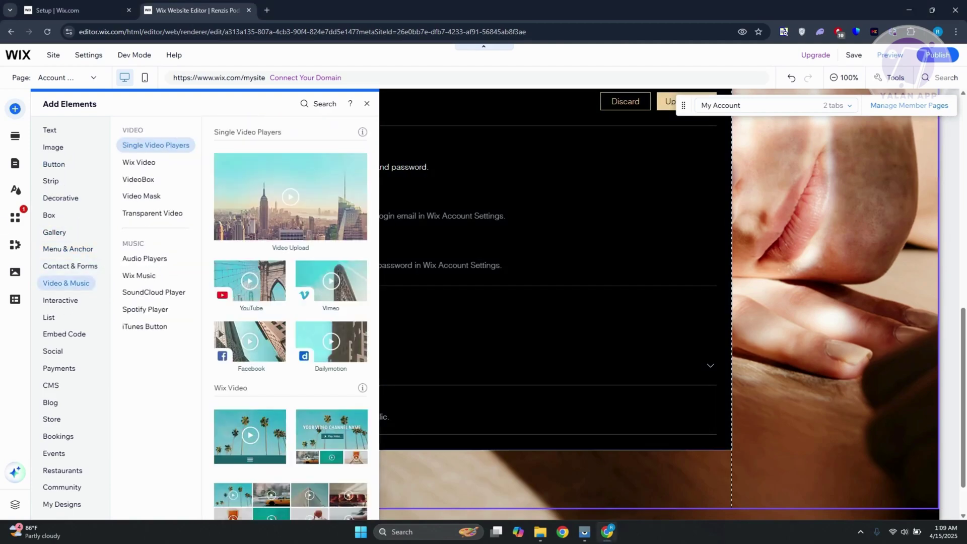
click(577, 264)
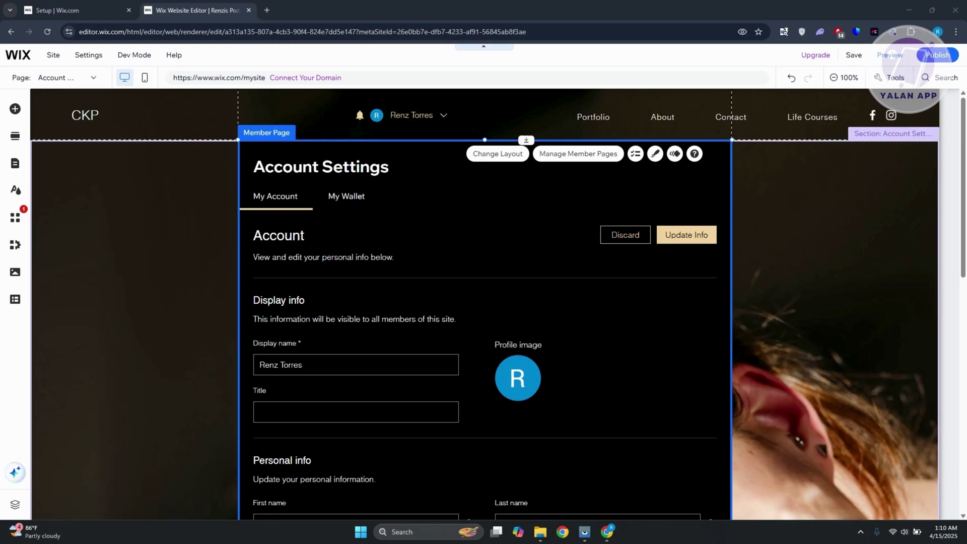
click(806, 256)
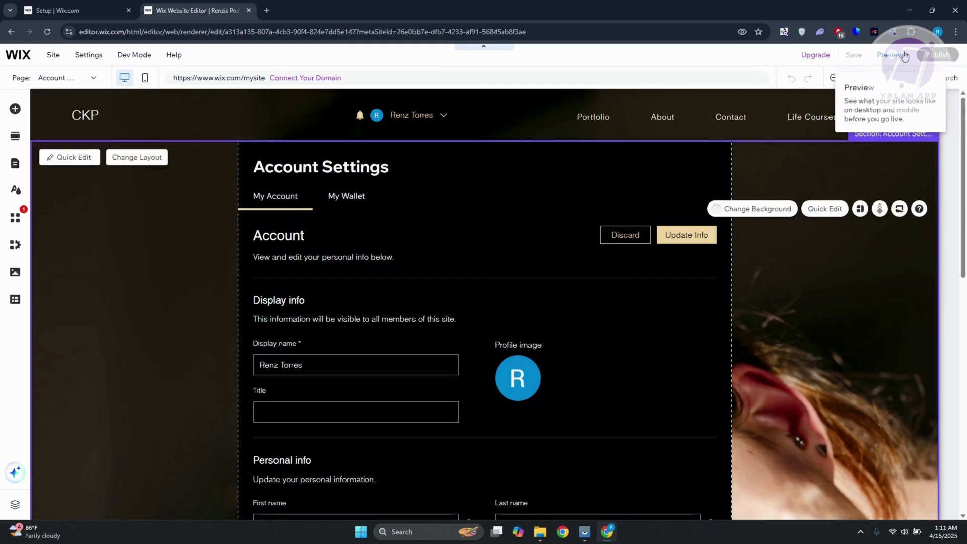
Step: Publish the site and view the live site from the Congratulations dialog
click(938, 55)
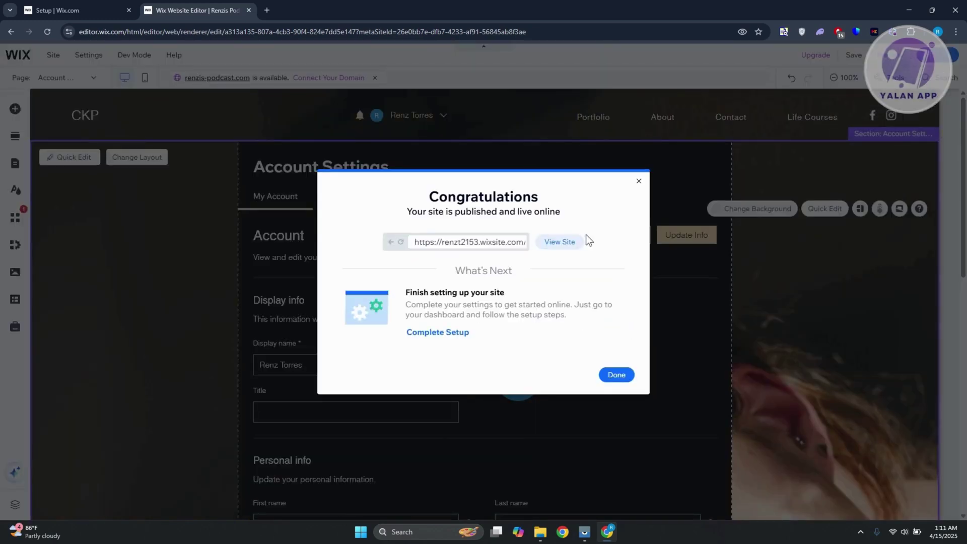
click(553, 245)
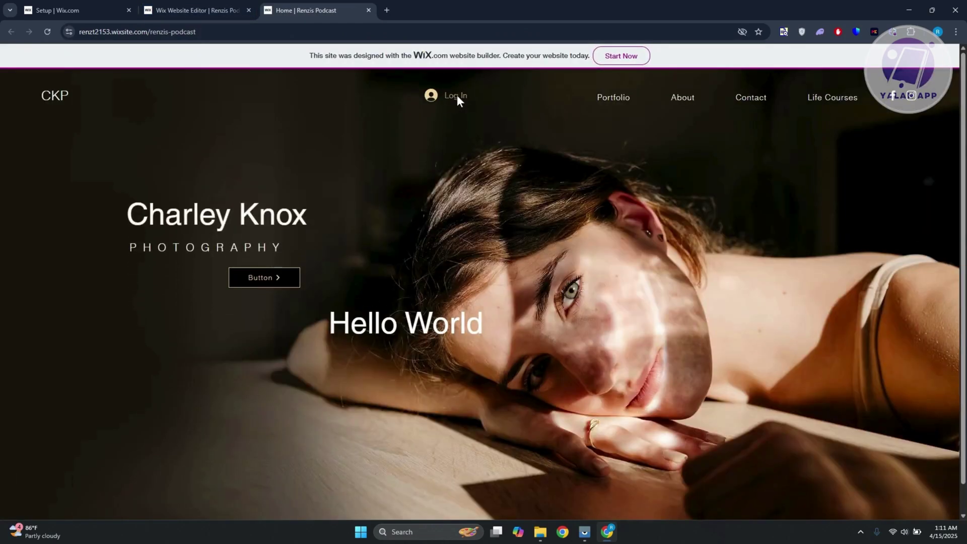
Step: Test Log In on the live site, then dismiss the editor's publish and mobile-editing prompts
click(458, 96)
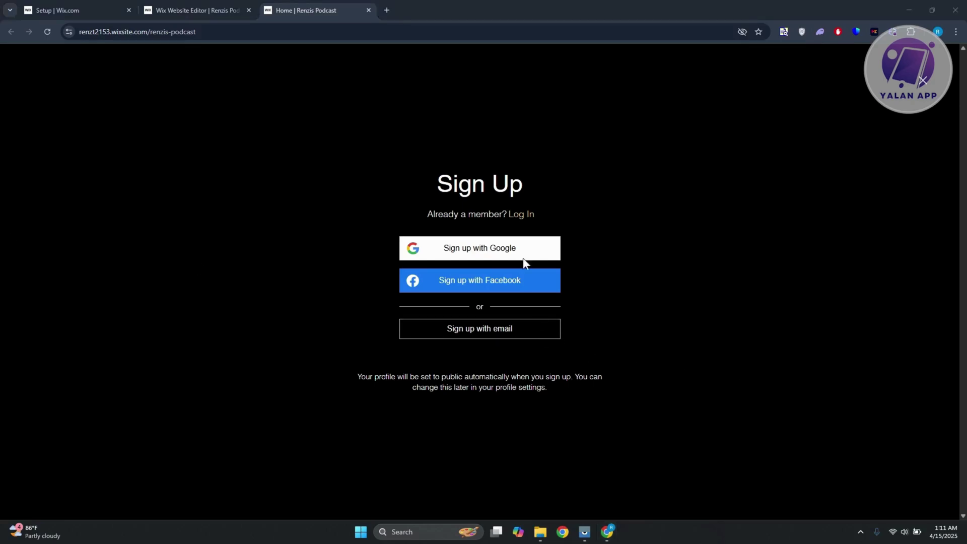
click(217, 9)
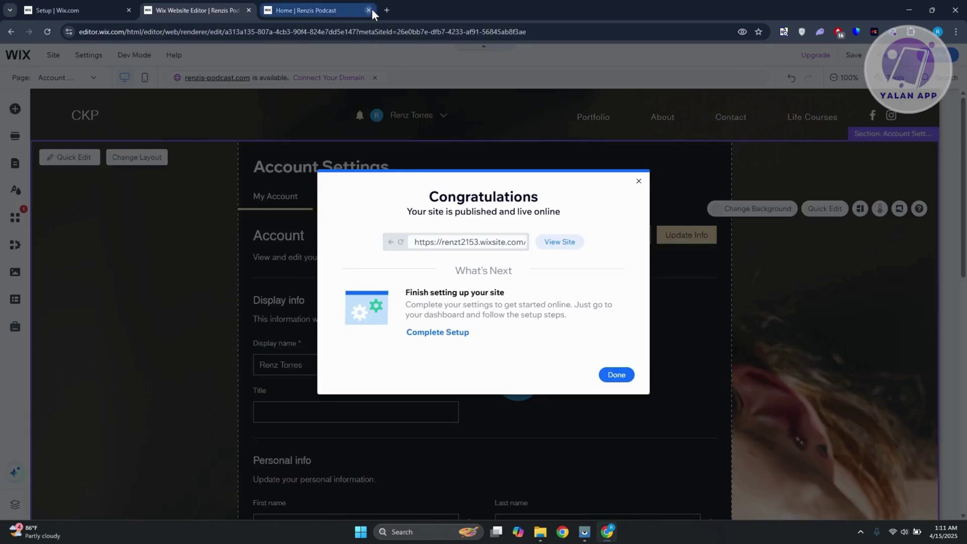
click(639, 181)
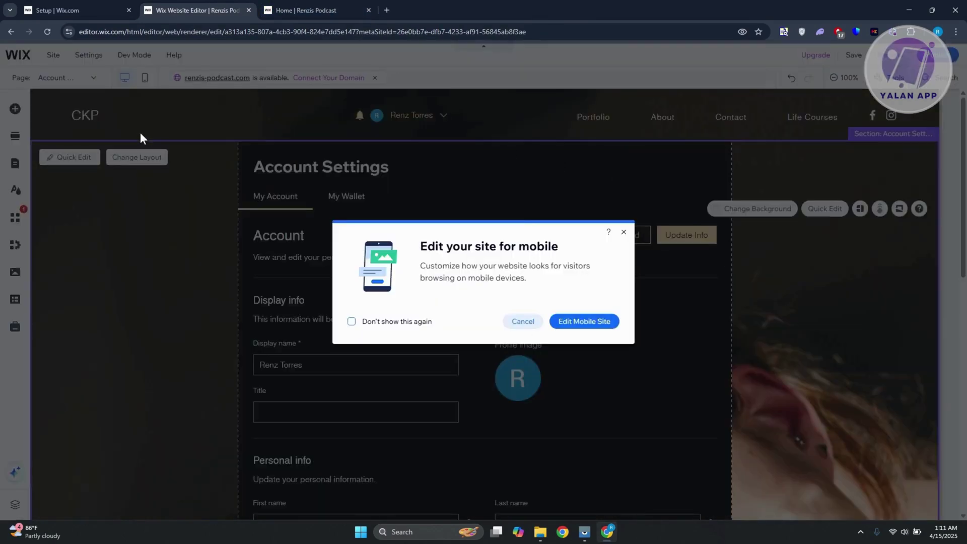
click(626, 232)
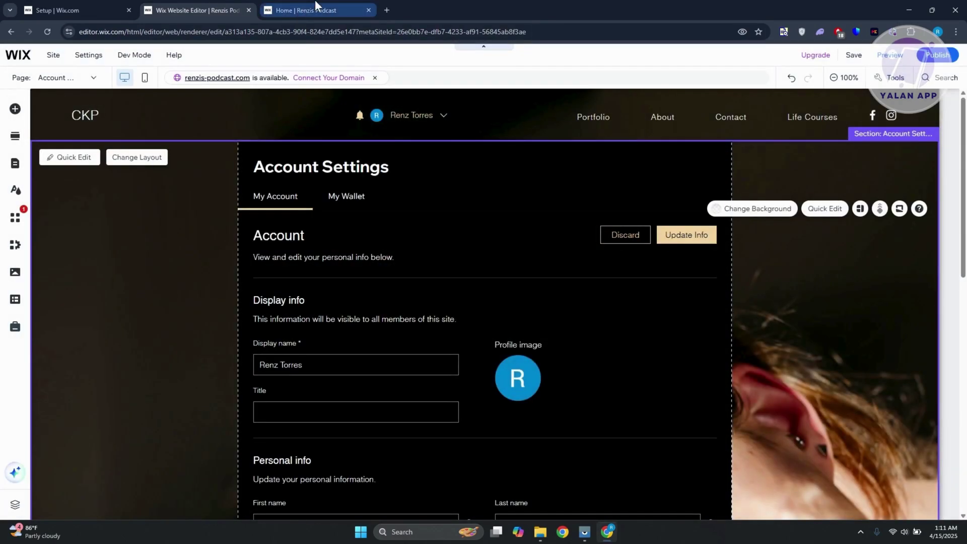